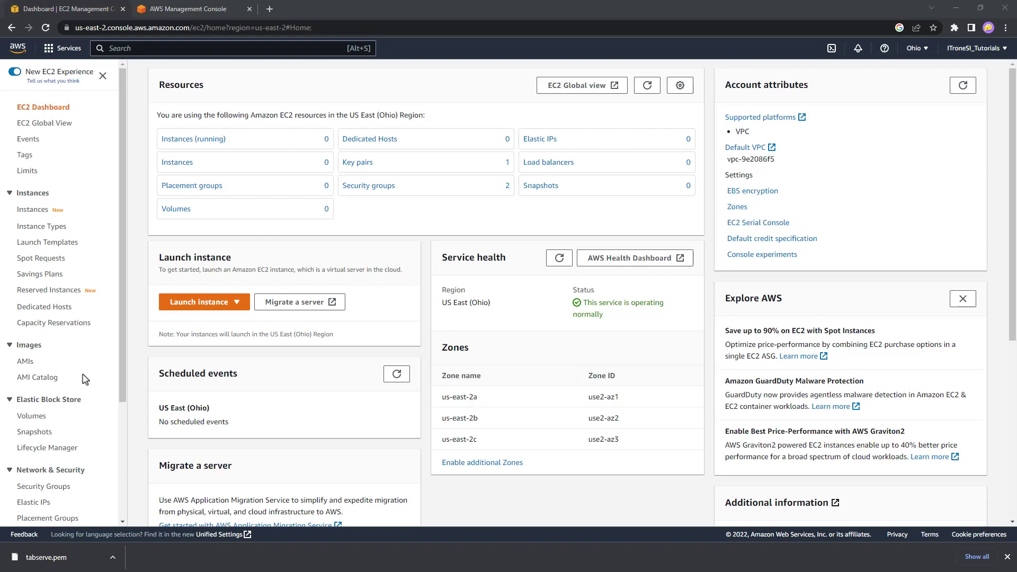
# Start launching a new EC2 instance and browse the AWS Marketplace AMIs for its machine image.
pyautogui.click(206, 302)
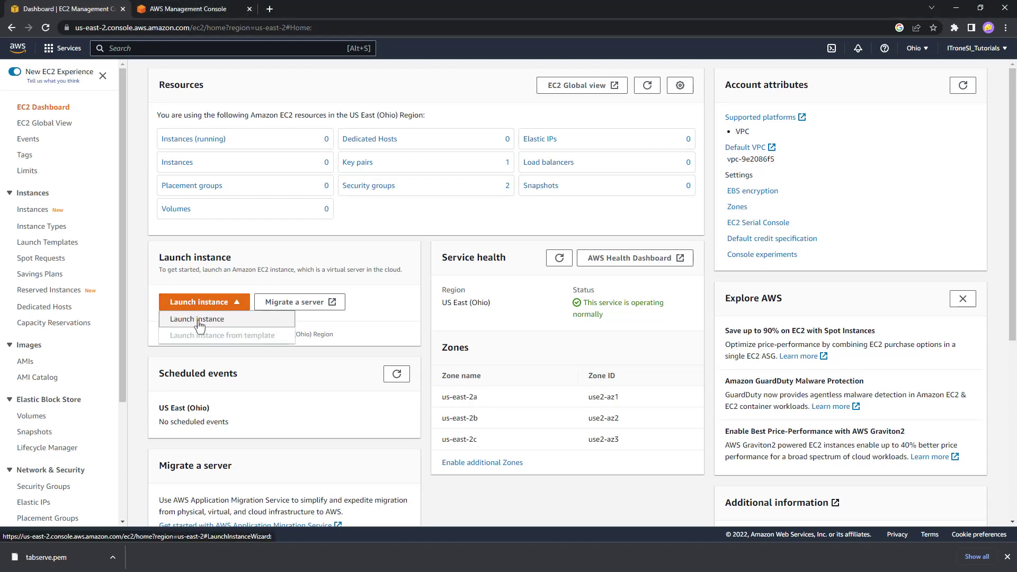
pyautogui.click(199, 321)
pyautogui.scroll(-5, 257, 250)
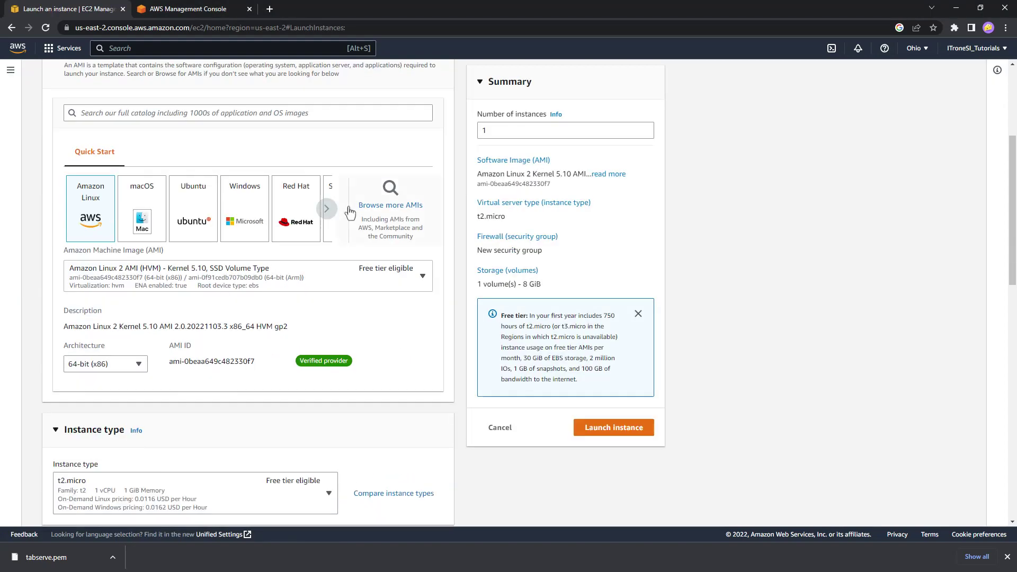
pyautogui.click(368, 212)
pyautogui.click(289, 182)
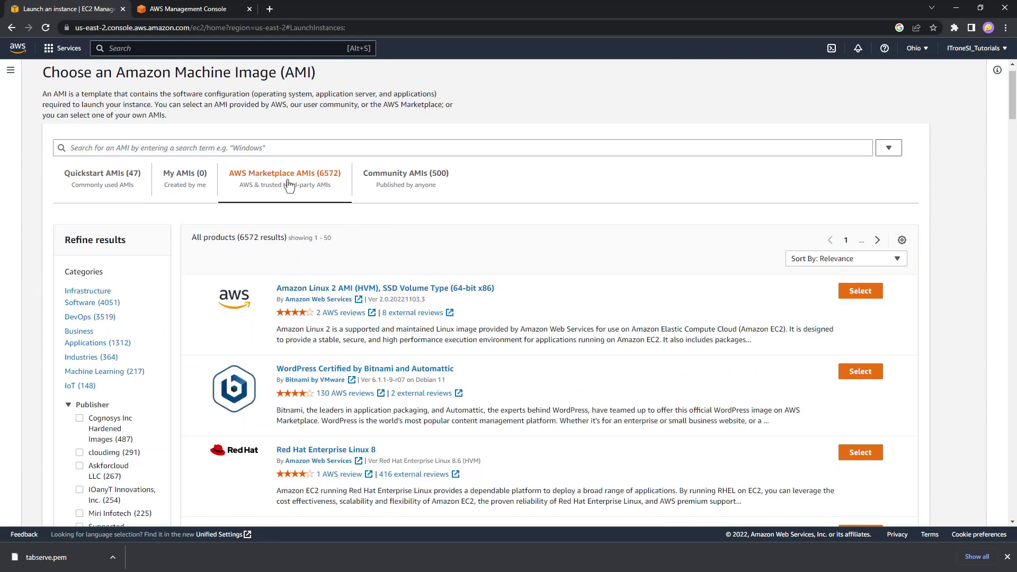
# Search the AMI catalog for "centos" and choose the CentOS 7 (x86_64) - with Updates HVM image.
pyautogui.click(181, 150)
pyautogui.write('centos')
pyautogui.press('Return')
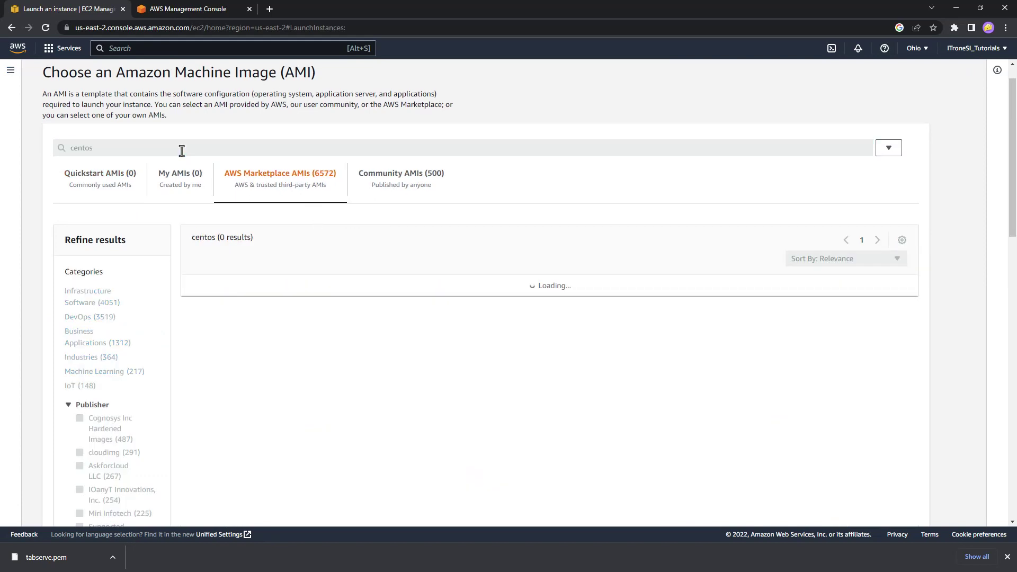
pyautogui.click(860, 291)
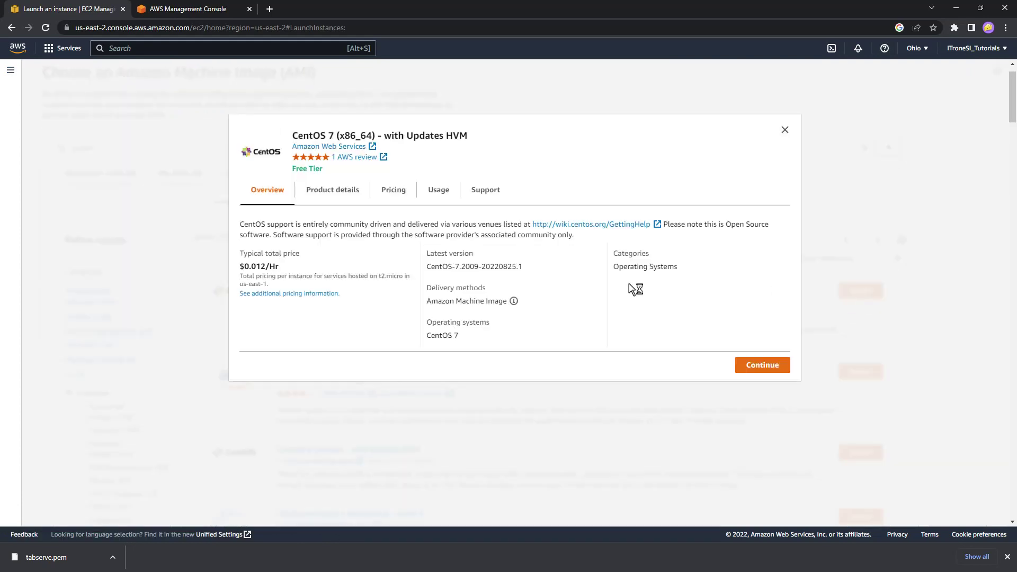
pyautogui.click(758, 367)
# Set the instance type to r6i.2xlarge.
pyautogui.scroll(-7, 197, 383)
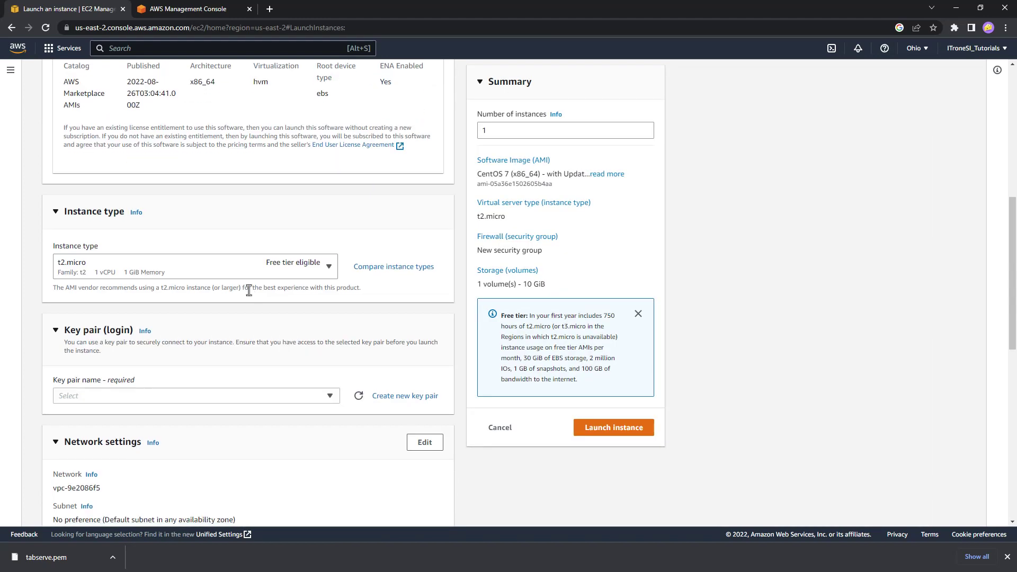
pyautogui.click(169, 106)
pyautogui.write('r6')
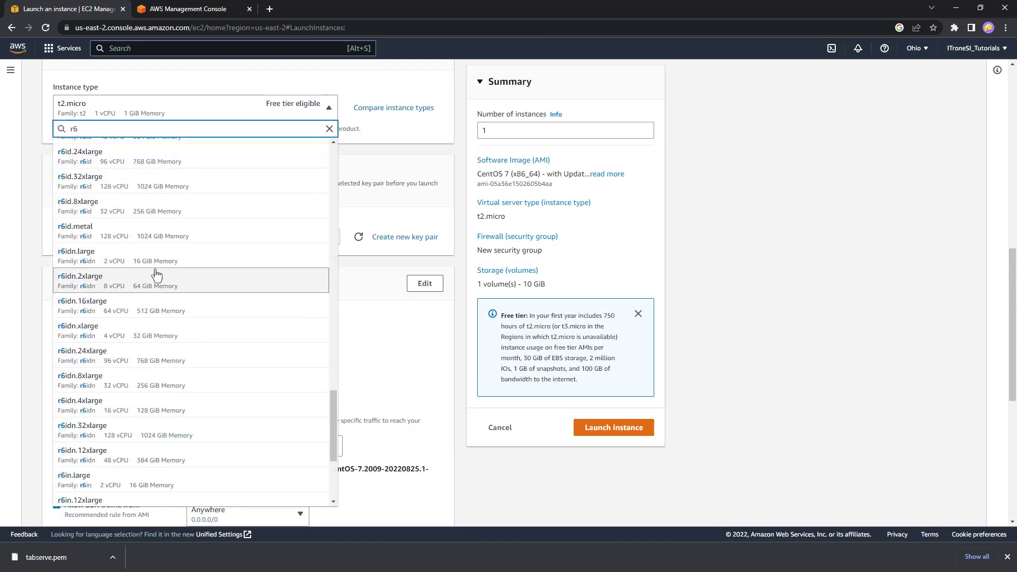
pyautogui.scroll(5, 157, 275)
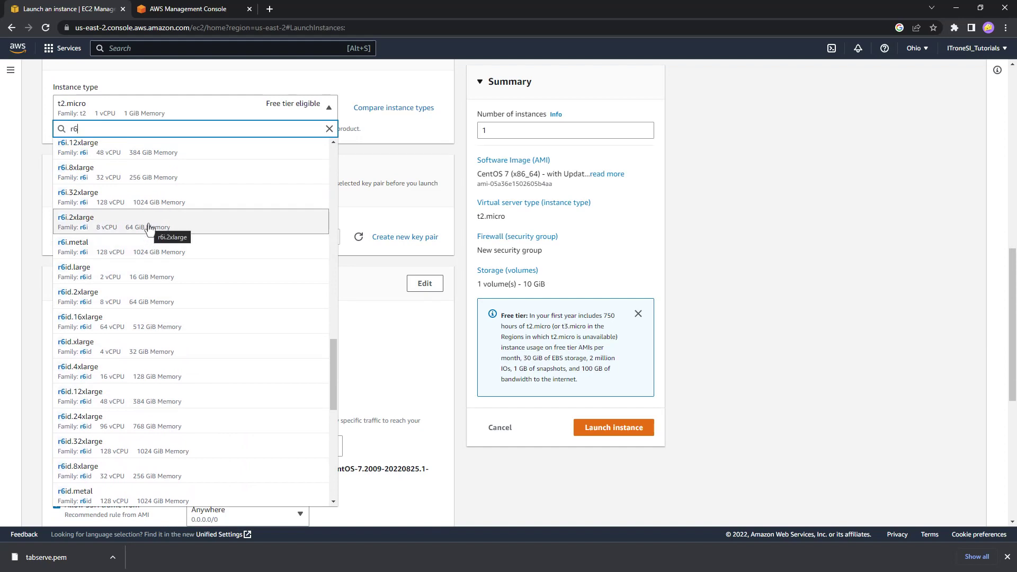
pyautogui.click(153, 230)
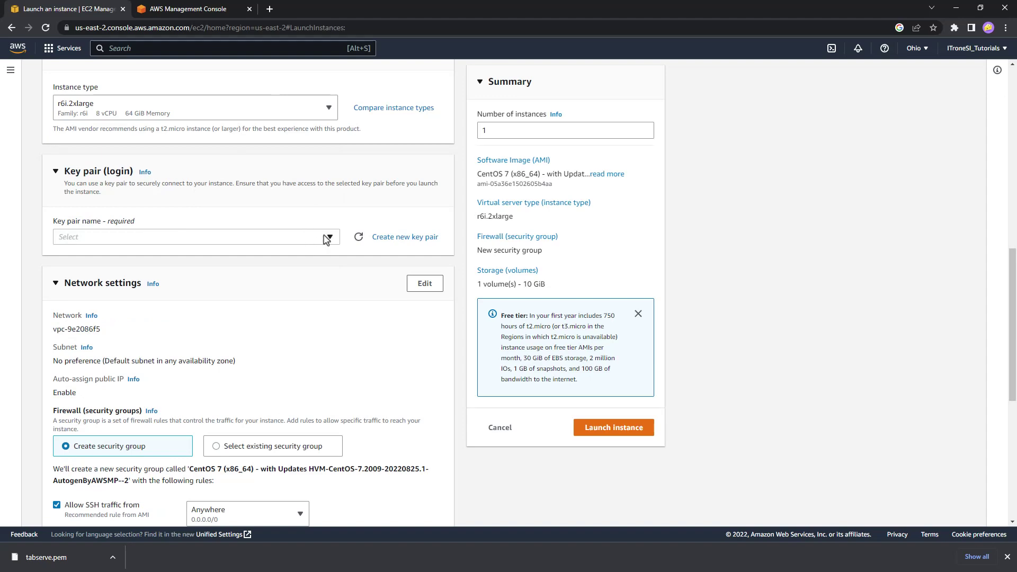
# Create a new RSA key pair named ts-ssh in .pem format for the instance login.
pyautogui.click(394, 237)
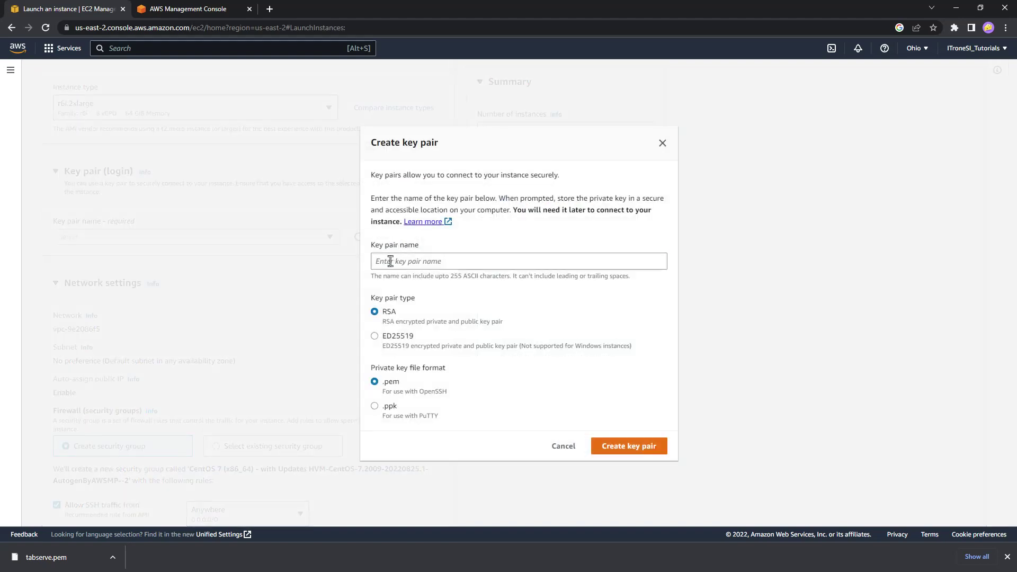
pyautogui.click(391, 260)
pyautogui.write('ts')
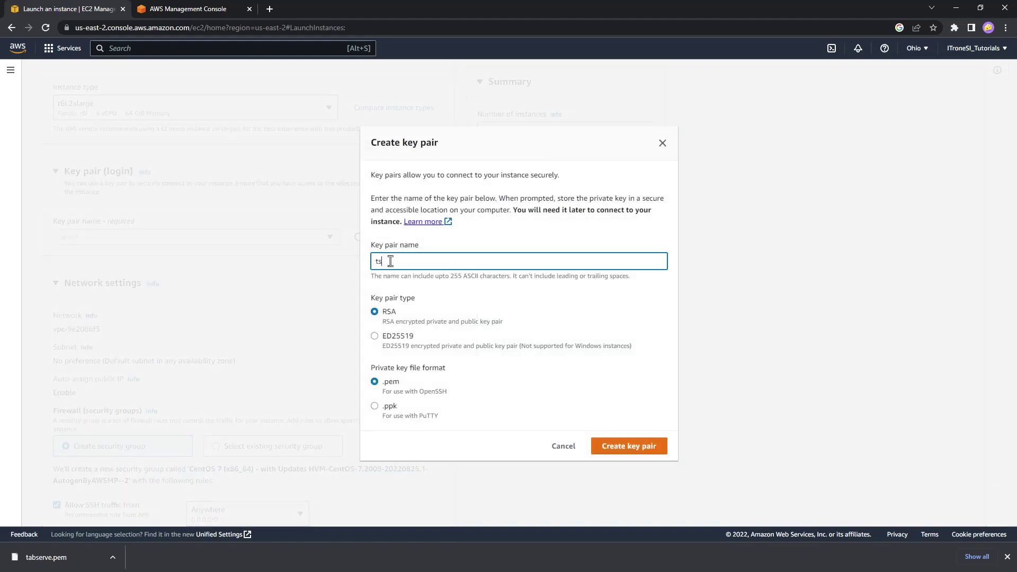
pyautogui.write('-ssh')
pyautogui.click(620, 449)
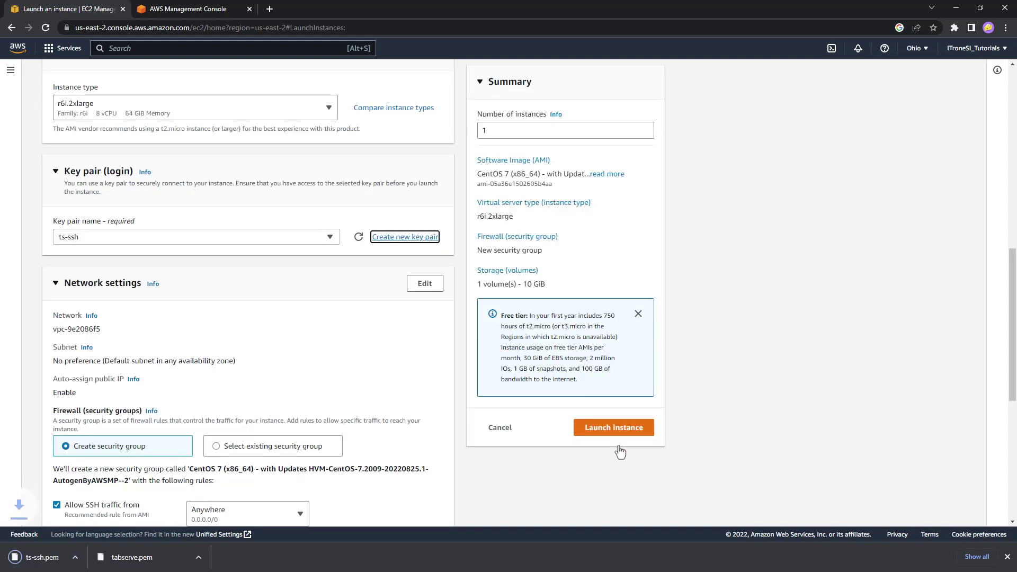
# Allow HTTPS and HTTP traffic from the internet in the instance's new security group.
pyautogui.scroll(-3, 238, 297)
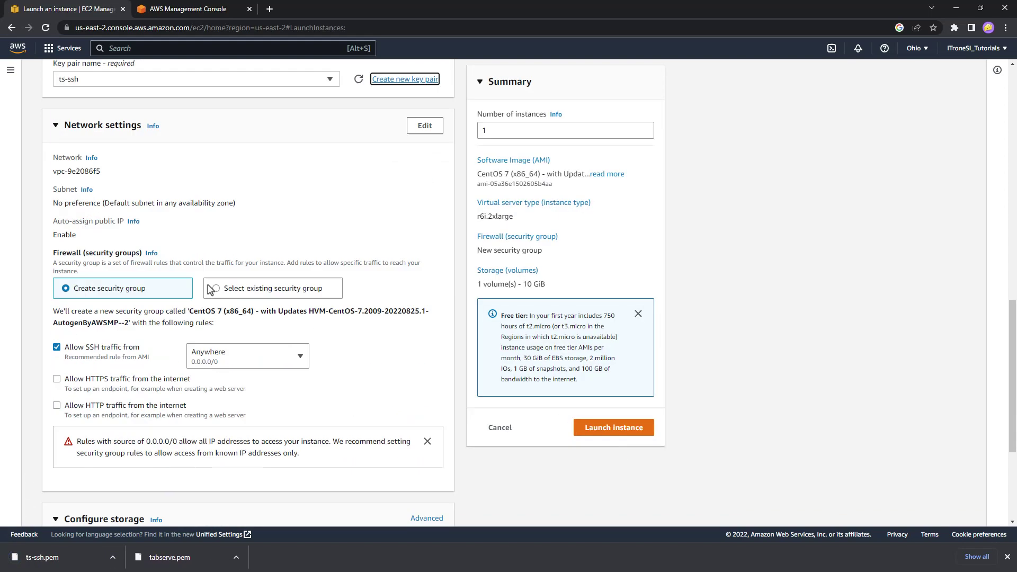
pyautogui.click(57, 378)
pyautogui.click(57, 404)
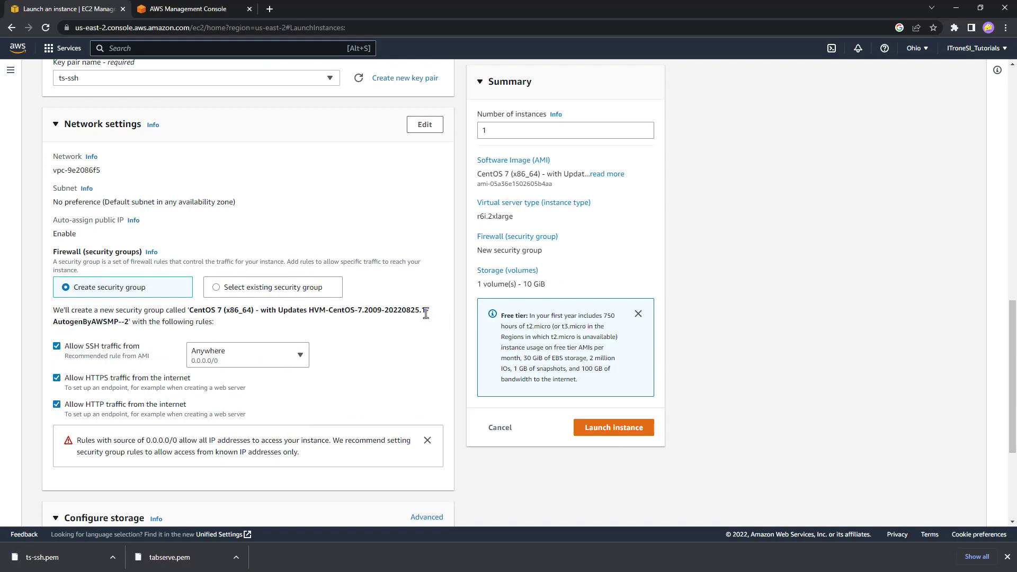
# Set the root volume size to 50 GiB.
pyautogui.scroll(-4, 406, 417)
pyautogui.click(85, 353)
pyautogui.press('BackSpace')
pyautogui.press('BackSpace')
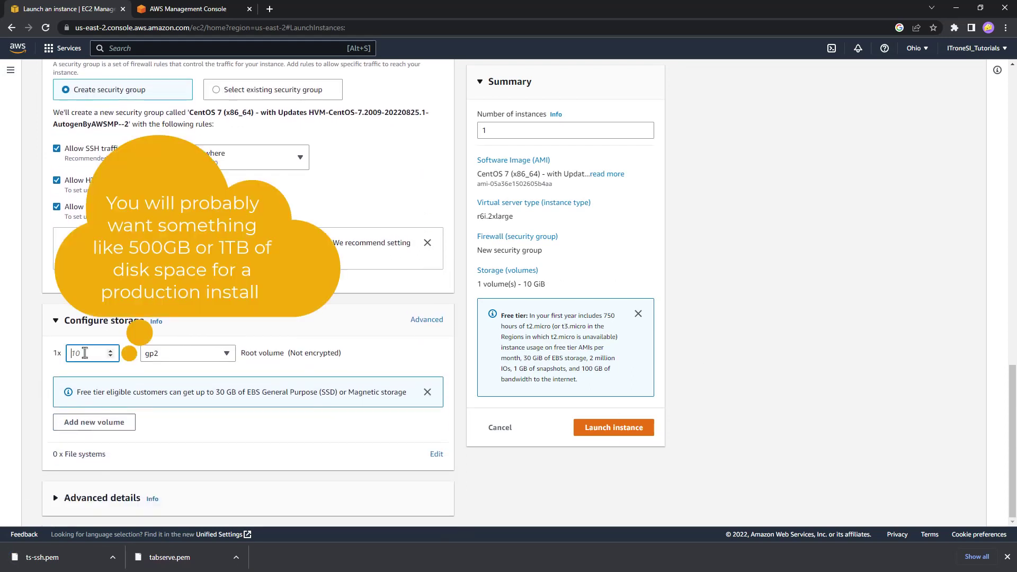
pyautogui.write('50')
pyautogui.click(328, 307)
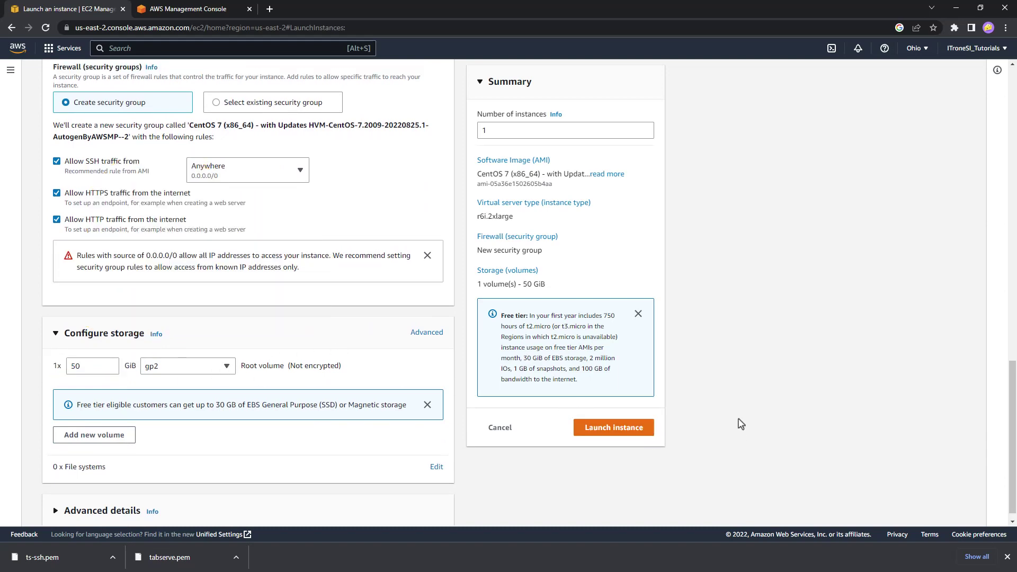
# Launch the instance and copy its public IPv4 address from the instances list.
pyautogui.click(616, 428)
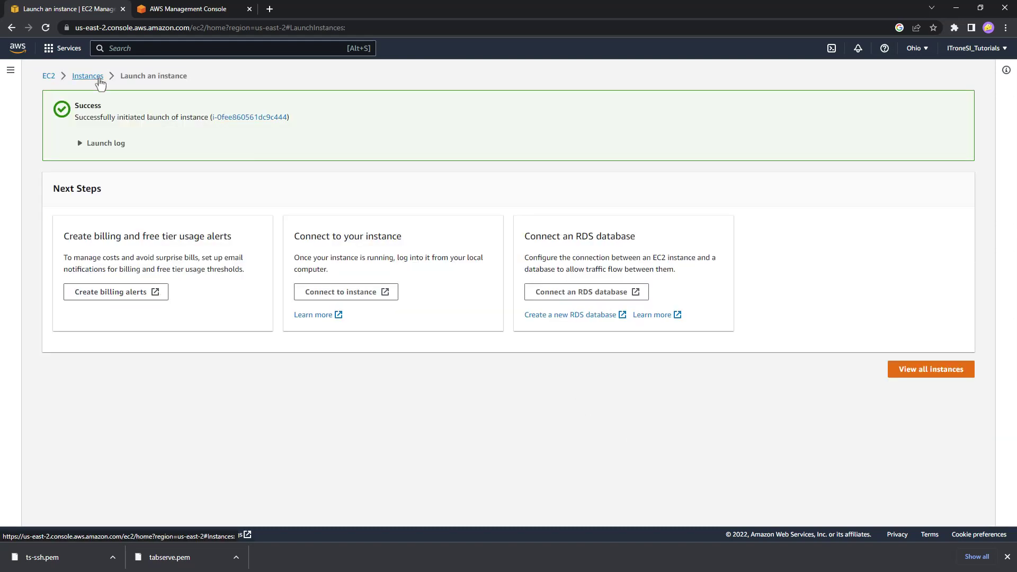
pyautogui.click(86, 76)
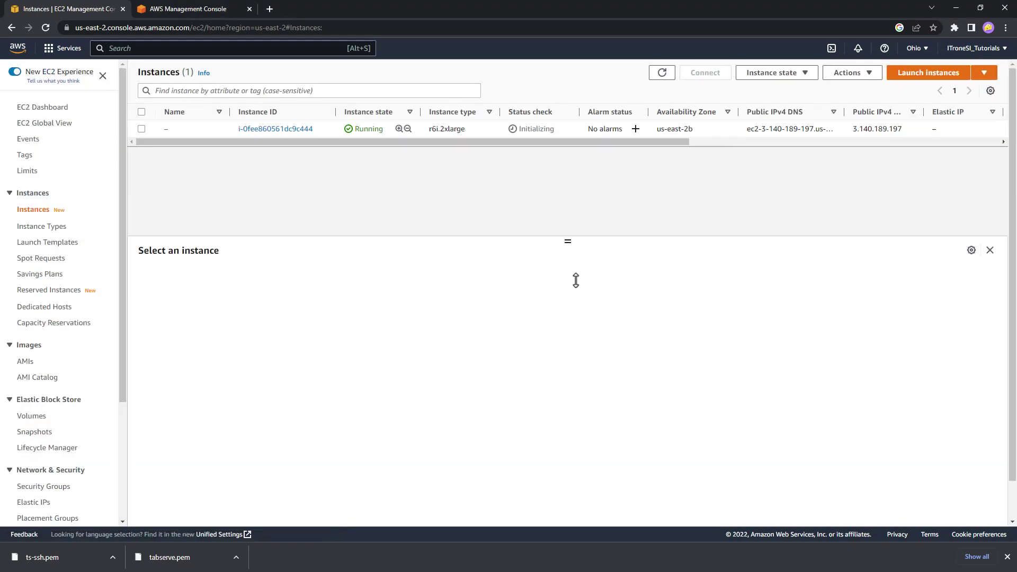
pyautogui.moveTo(667, 142); pyautogui.dragTo(714, 129)
pyautogui.hotkey('ctrl', 'c')
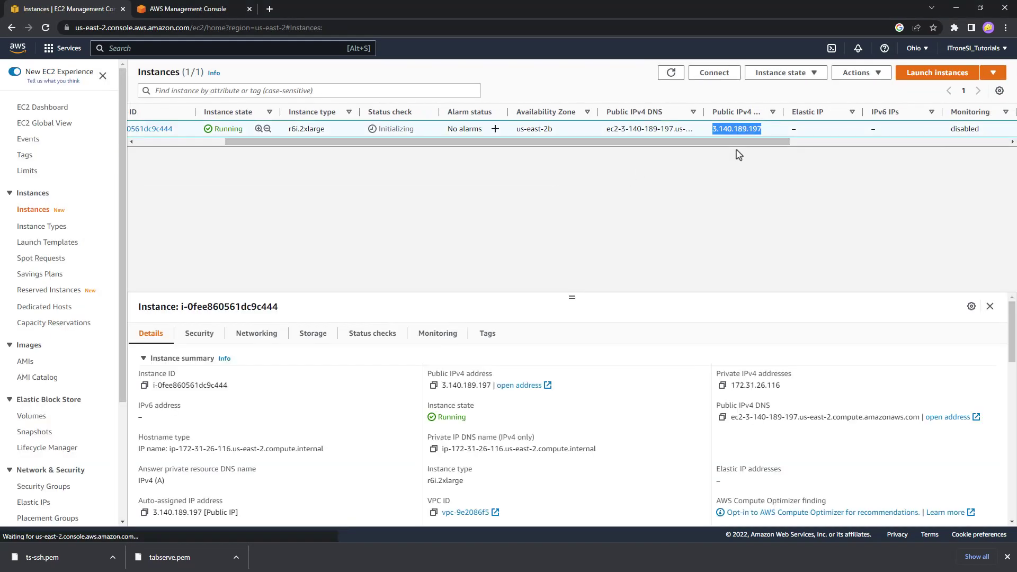
# In MobaXterm, create and open an SSH session to the copied public IP address, using ts-ssh.pem from Downloads as the private key.
pyautogui.moveTo(0, 286); pyautogui.dragTo(381, 33)
pyautogui.click(98, 59)
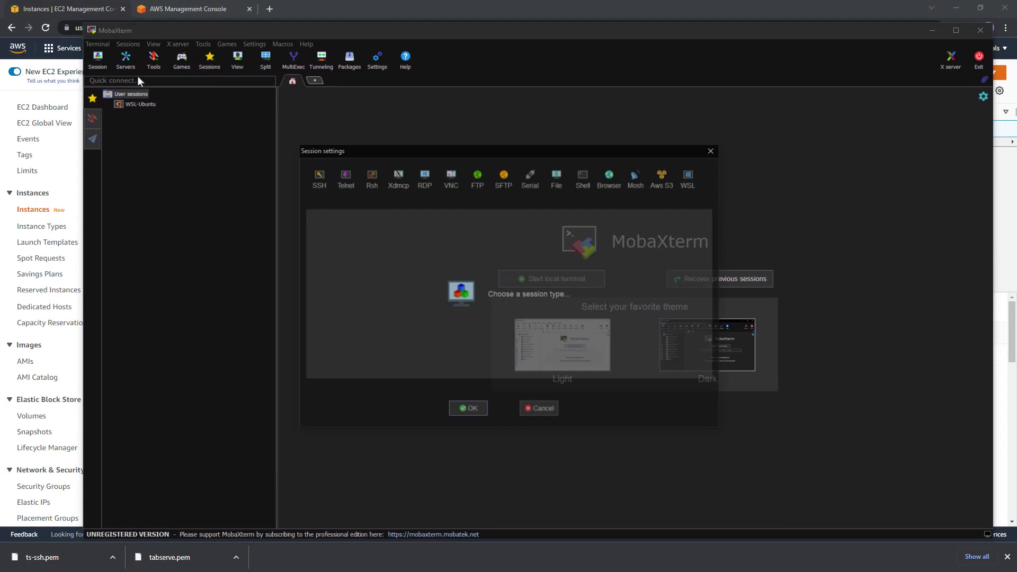
pyautogui.click(316, 177)
pyautogui.hotkey('ctrl', 'v')
pyautogui.click(342, 354)
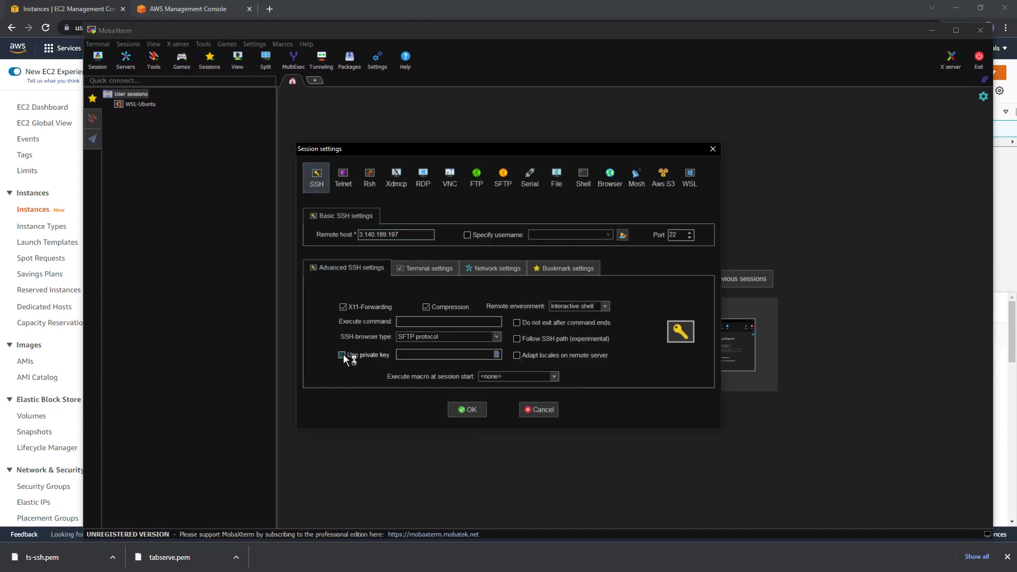
pyautogui.click(496, 355)
pyautogui.moveTo(205, 379); pyautogui.dragTo(508, 257)
pyautogui.click(345, 375)
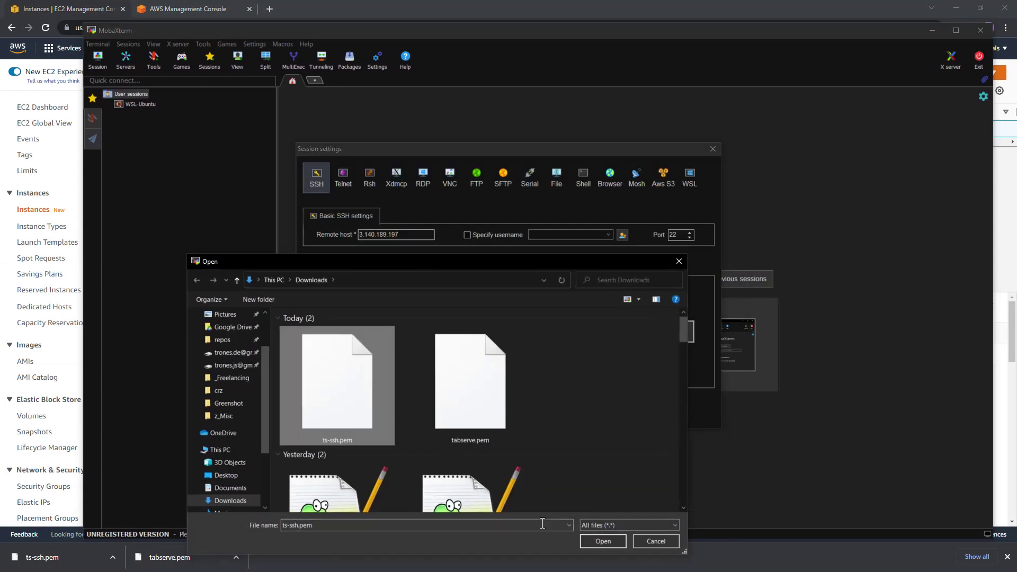
pyautogui.click(599, 541)
pyautogui.click(469, 410)
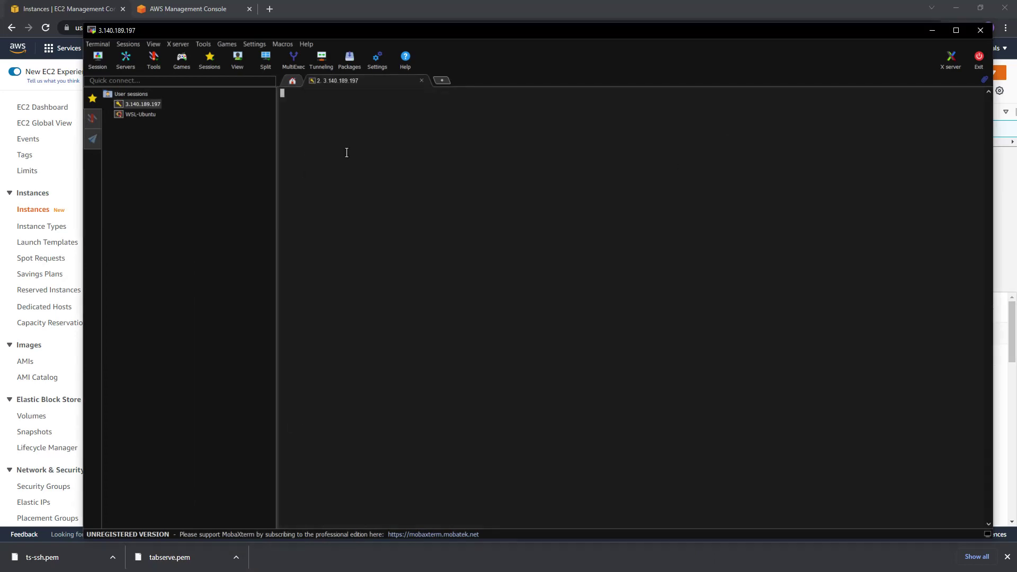
# Return to the EC2 console and refresh the instances list to check the instance's status.
pyautogui.moveTo(369, 31); pyautogui.dragTo(385, 30)
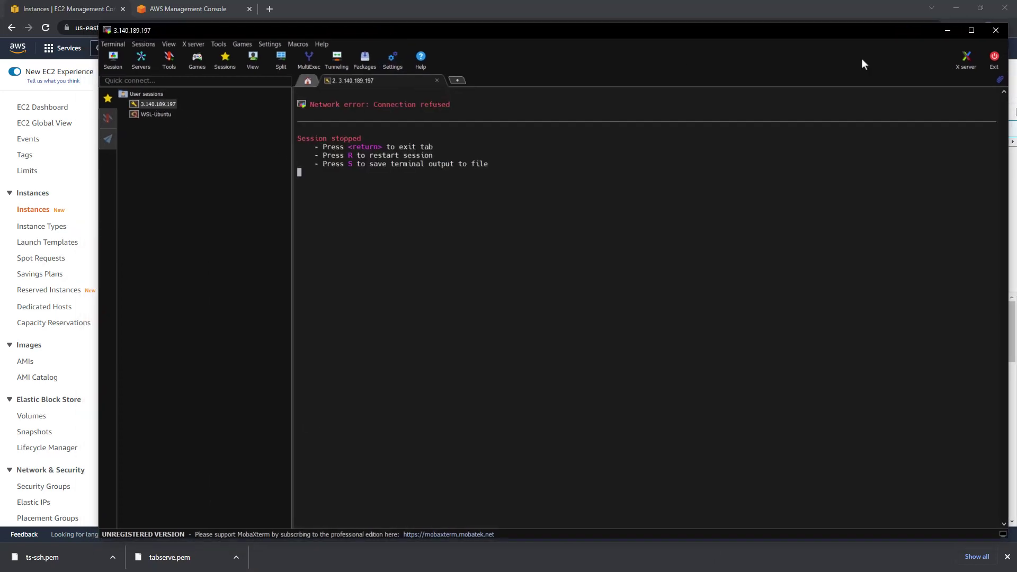
pyautogui.click(948, 30)
pyautogui.moveTo(417, 130); pyautogui.dragTo(370, 130)
pyautogui.click(671, 73)
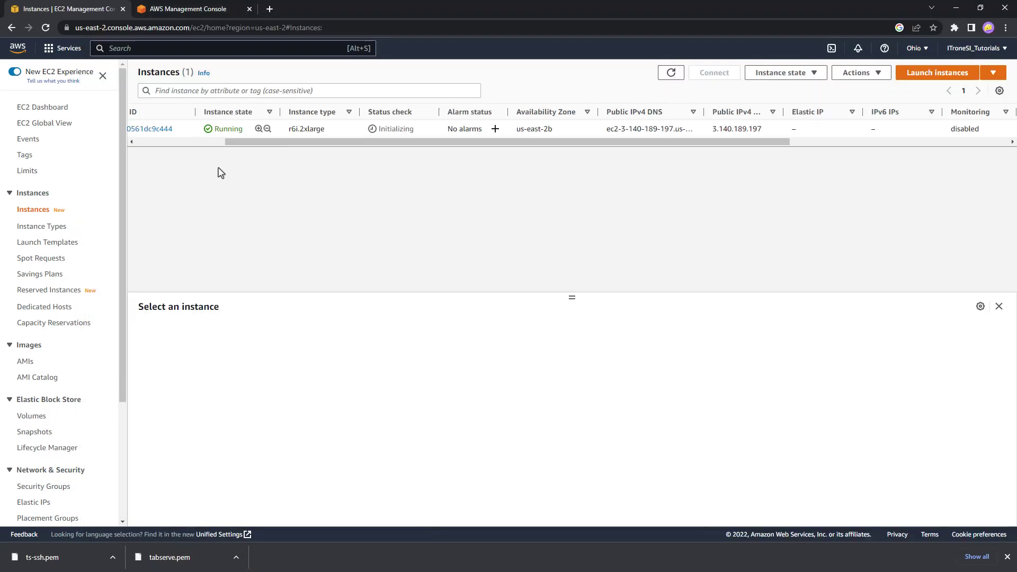
# Place the MobaXterm window beside the browser, reopen the SSH session to the instance and log in as centos.
pyautogui.hotkey('alt', 'Tab')
pyautogui.moveTo(315, 193); pyautogui.dragTo(600, 204)
pyautogui.moveTo(791, 207); pyautogui.dragTo(692, 207)
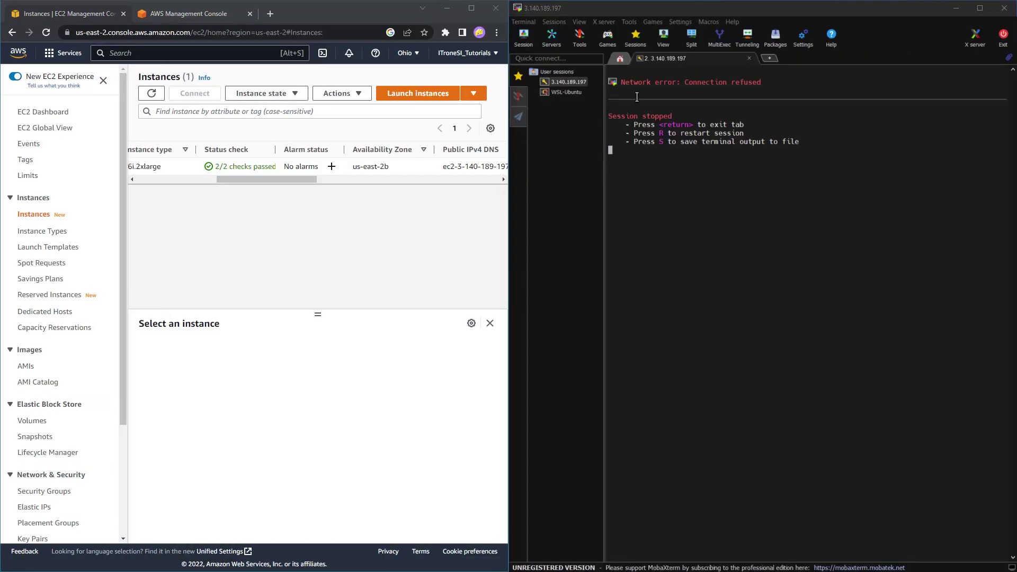
pyautogui.rightClick(576, 81)
pyautogui.click(597, 86)
pyautogui.write('centos')
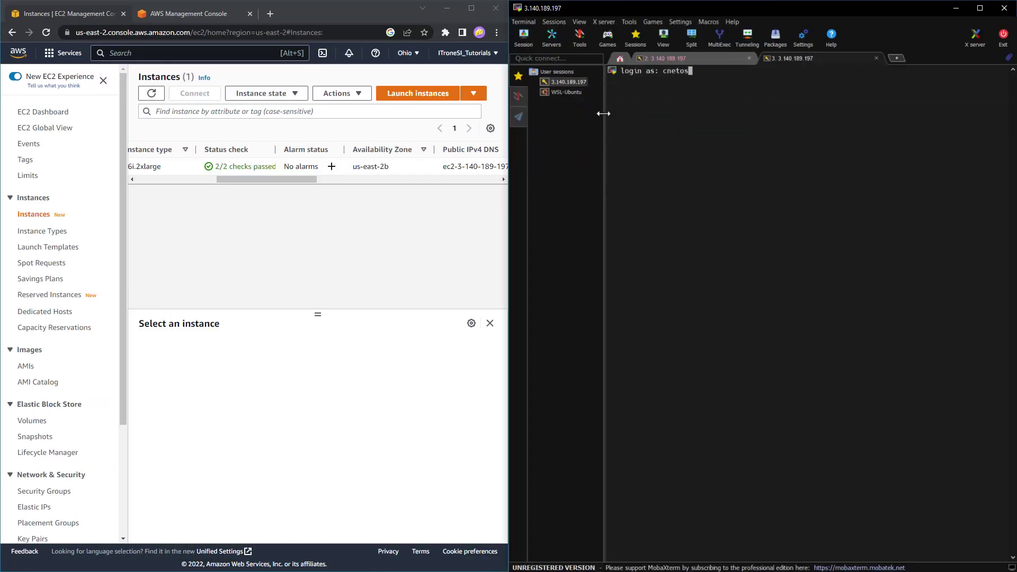
pyautogui.press('Return')
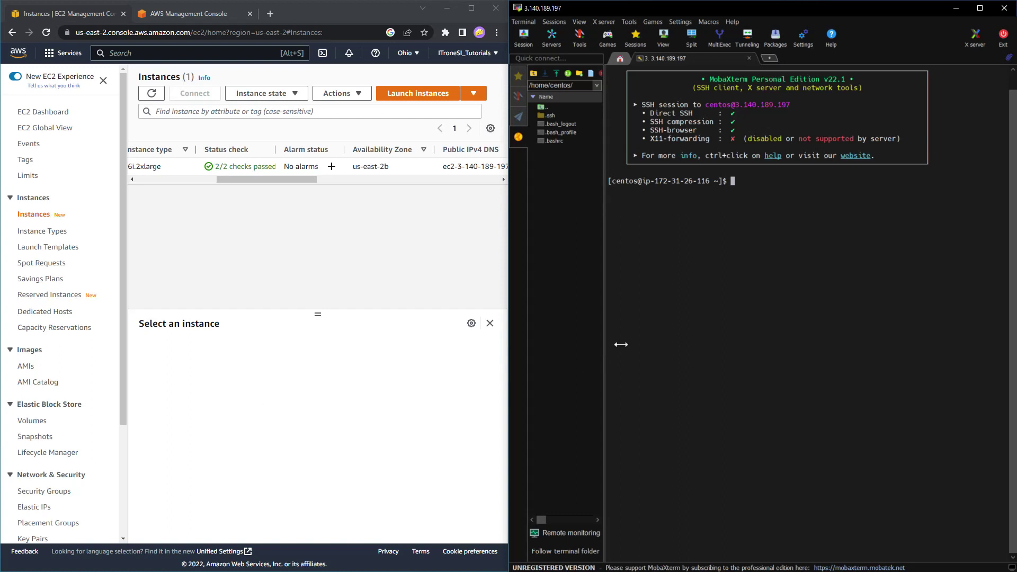
# Update the server's packages with sudo yum update, accept the transaction with y, and place the install notes beside the terminal.
pyautogui.write('sudo yum update')
pyautogui.press('Return')
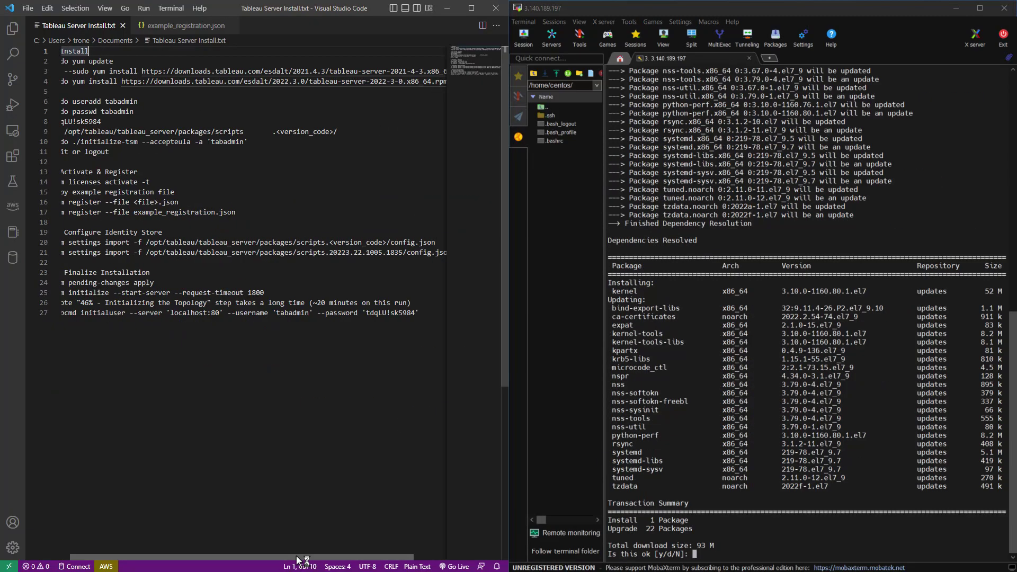
pyautogui.moveTo(444, 81); pyautogui.dragTo(66, 87)
pyautogui.click(720, 549)
pyautogui.write('y')
pyautogui.press('Return')
# Try to install Tableau Server with the notes' sudo yum install command for tableau-server-2022-3-0.x86_64.rpm, then run the same command again.
pyautogui.moveTo(509, 392); pyautogui.dragTo(432, 394)
pyautogui.moveTo(528, 393); pyautogui.dragTo(450, 392)
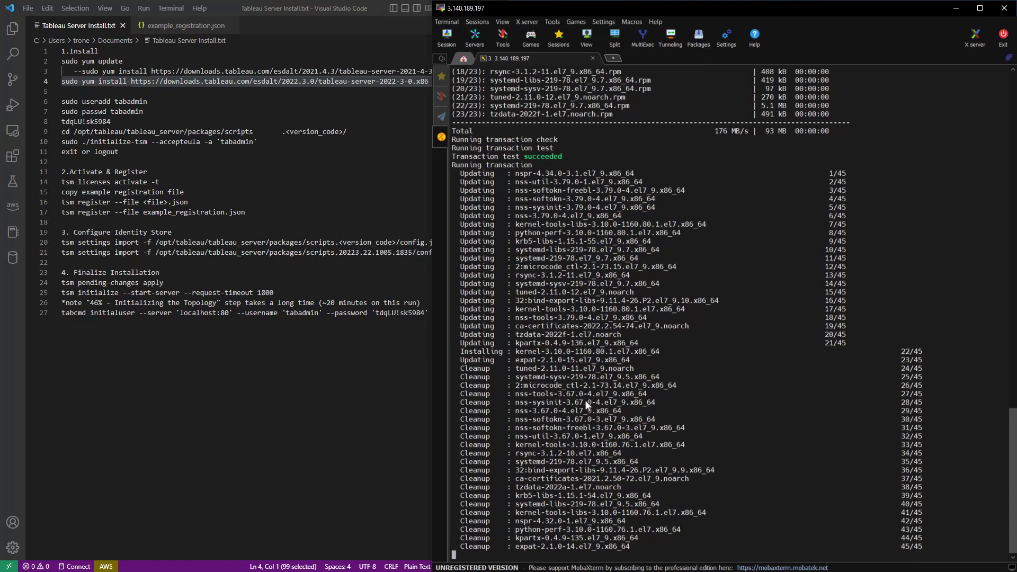
pyautogui.moveTo(186, 557); pyautogui.dragTo(194, 557)
pyautogui.click(551, 371)
pyautogui.moveTo(431, 337); pyautogui.dragTo(510, 339)
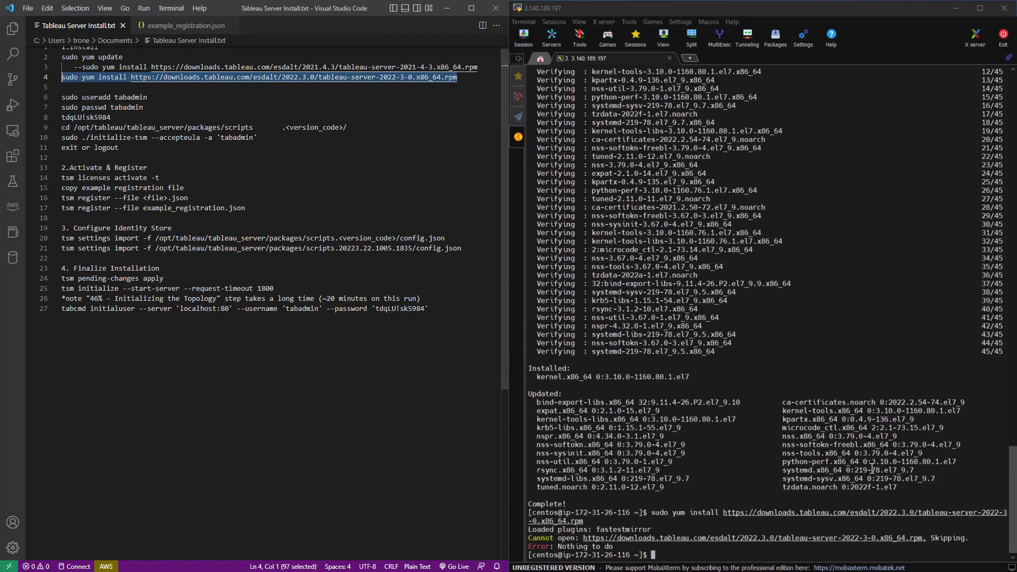
pyautogui.click(672, 554)
pyautogui.press('Up')
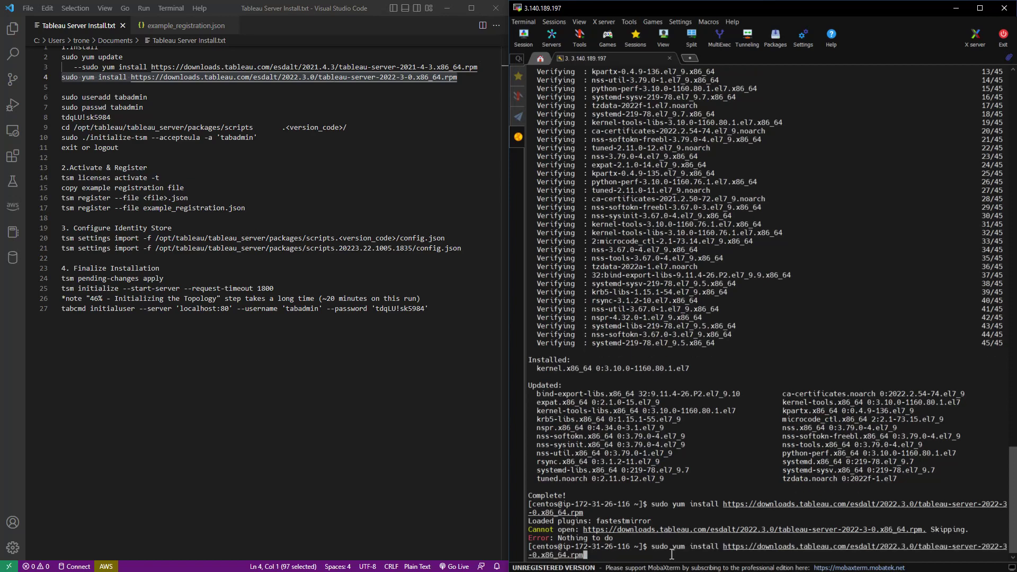
pyautogui.press('Return')
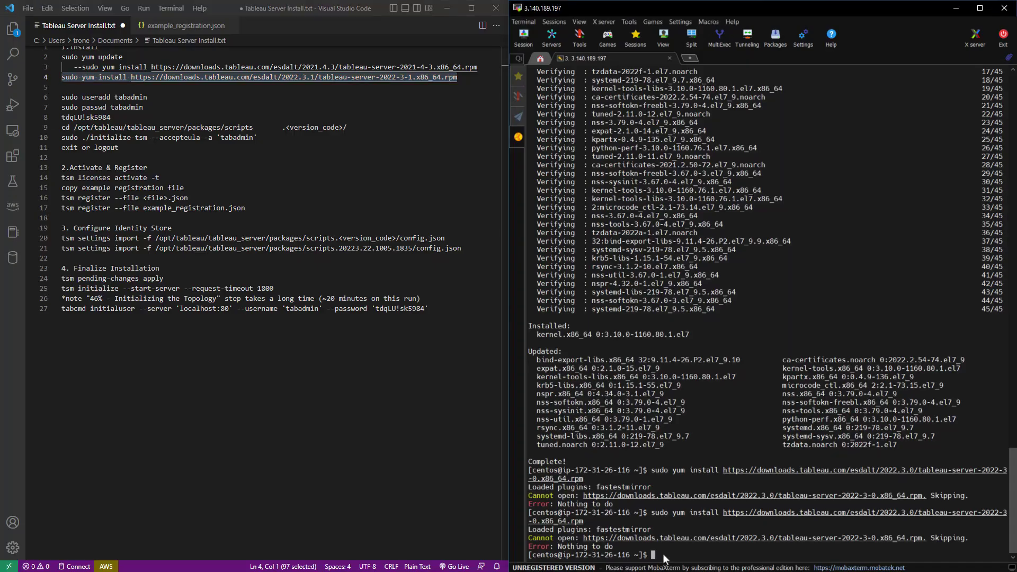
pyautogui.rightClick(663, 554)
pyautogui.press('Return')
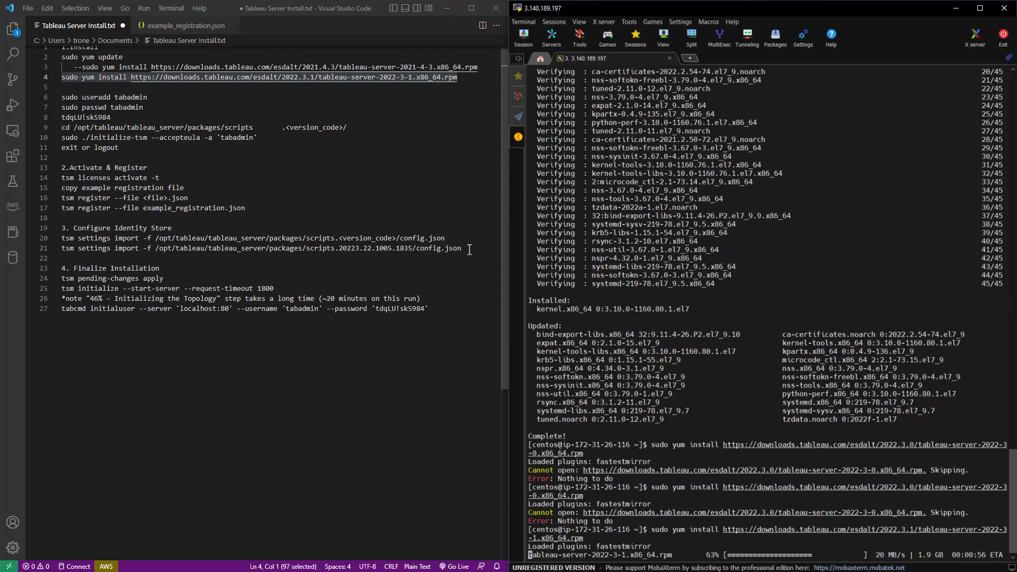
# Remove the version code 20223.22.1005.1835 from the config.json path on line 21 of the notes and widen the terminal window.
pyautogui.click(412, 249)
pyautogui.hotkey('ctrl', 'shift', 'Left')
pyautogui.hotkey('ctrl', 'shift', 'Left')
pyautogui.hotkey('ctrl', 'shift', 'Left')
pyautogui.hotkey('ctrl', 'shift', 'Left')
pyautogui.press('BackSpace')
pyautogui.moveTo(508, 207); pyautogui.dragTo(404, 204)
pyautogui.moveTo(430, 182); pyautogui.dragTo(548, 183)
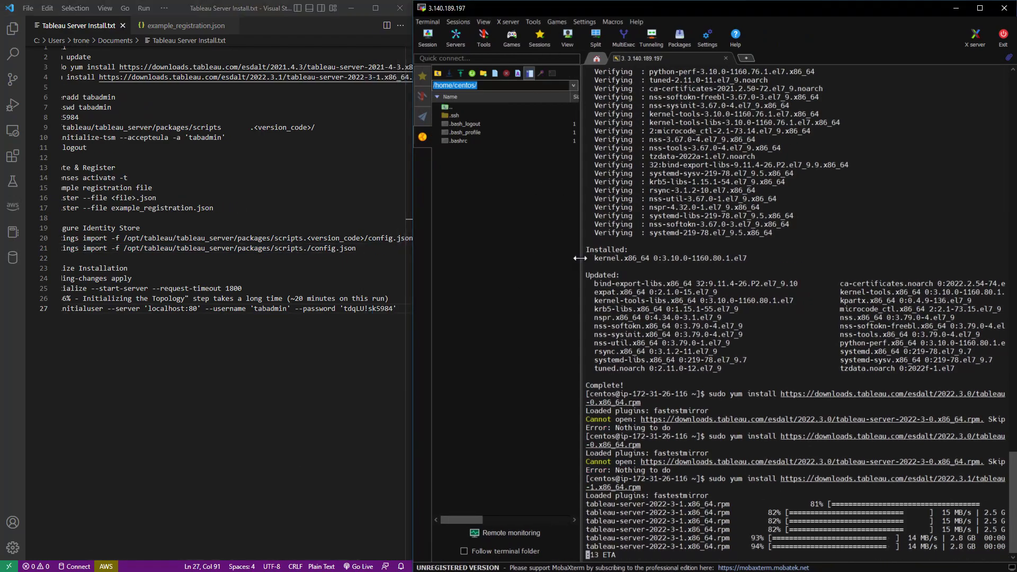
pyautogui.click(176, 427)
pyautogui.hscroll(-2, 175, 427)
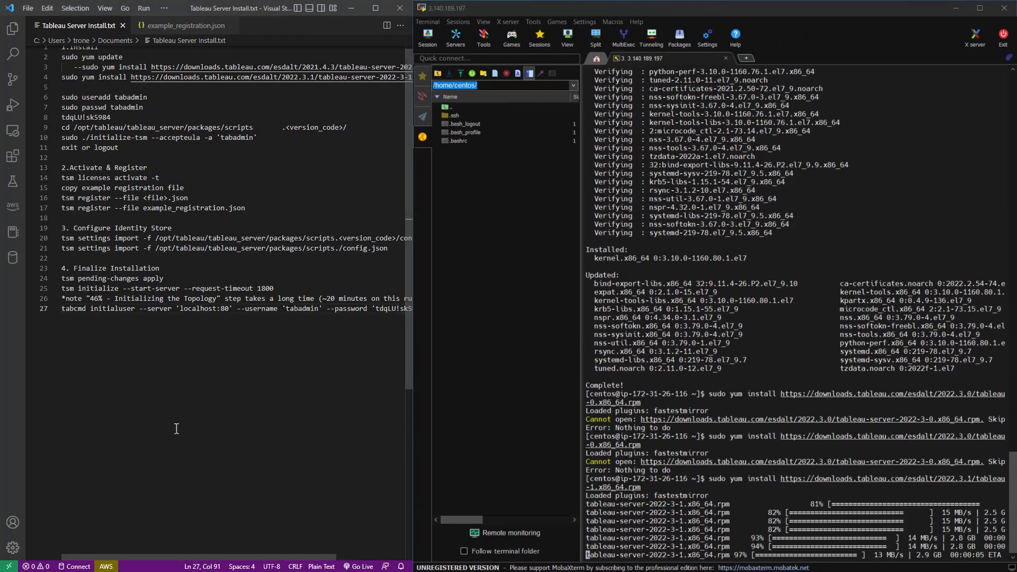
# Accept the Tableau Server package installation with y in the terminal.
pyautogui.write('y')
pyautogui.click(692, 553)
pyautogui.write('y')
pyautogui.press('Return')
pyautogui.click(371, 339)
pyautogui.press('BackSpace')
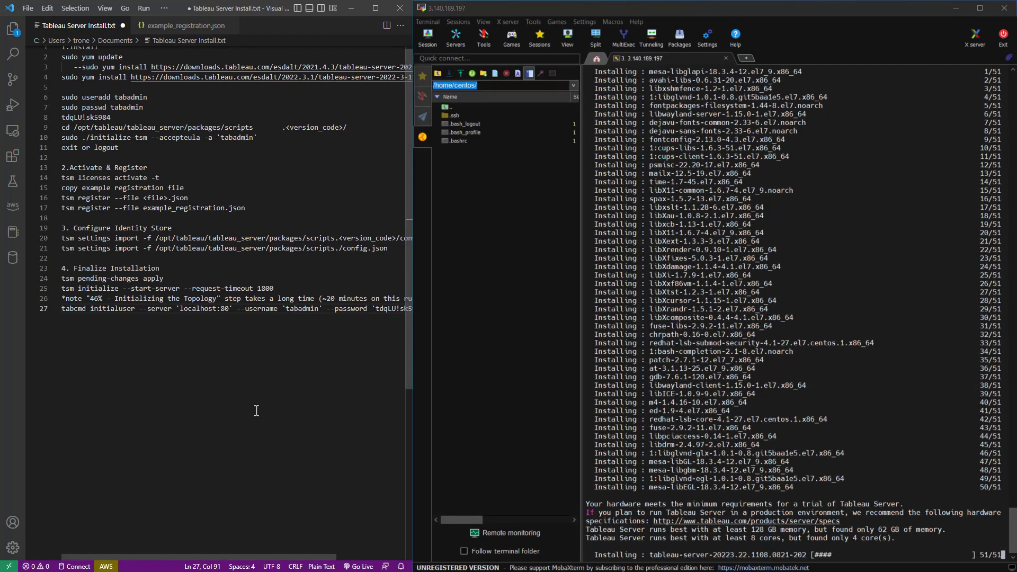
# Delete the commented-out 2021.4.3 install line from the notes and remove .<version_code>/ from the cd command on line 8.
pyautogui.scroll(1, 268, 358)
pyautogui.moveTo(123, 61); pyautogui.dragTo(450, 73)
pyautogui.press('BackSpace')
pyautogui.click(273, 122)
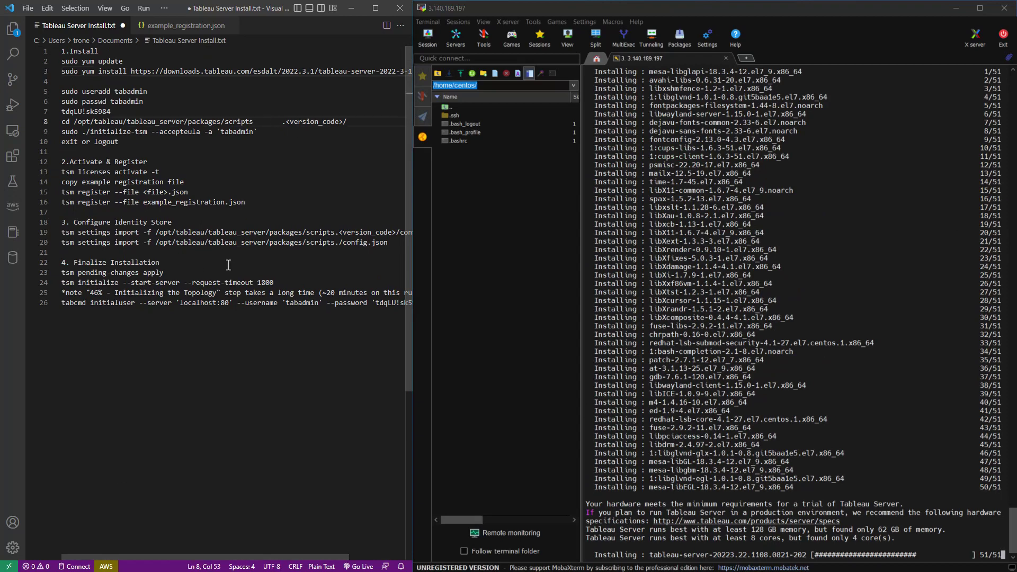
pyautogui.moveTo(347, 122); pyautogui.dragTo(253, 123)
pyautogui.press('BackSpace')
# Create the tabadmin user in the terminal with sudo useradd tabadmin.
pyautogui.click(729, 552)
pyautogui.write('sudo useradd tabadmin')
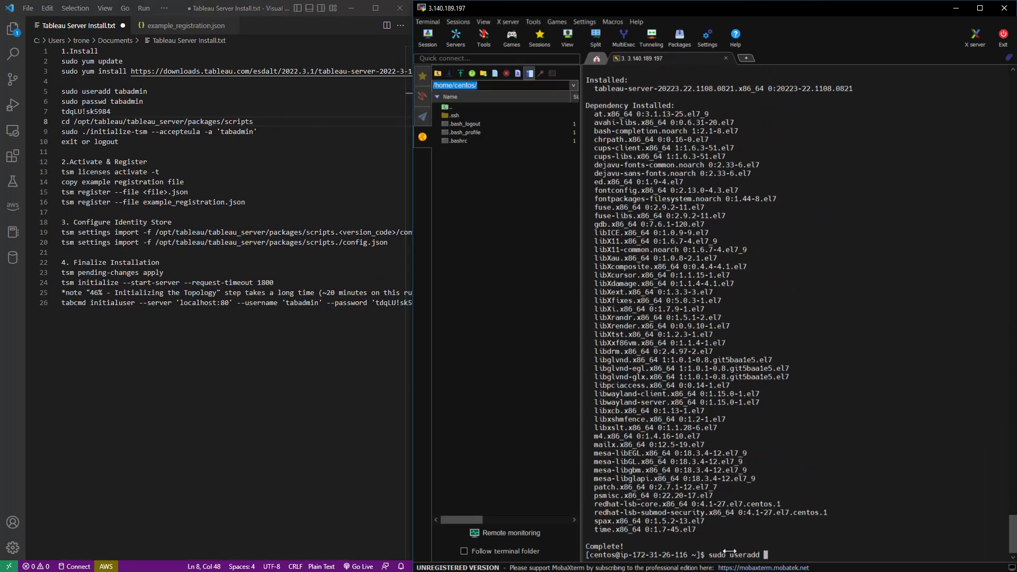
pyautogui.press('Return')
pyautogui.write('sudo passwd tabadmin')
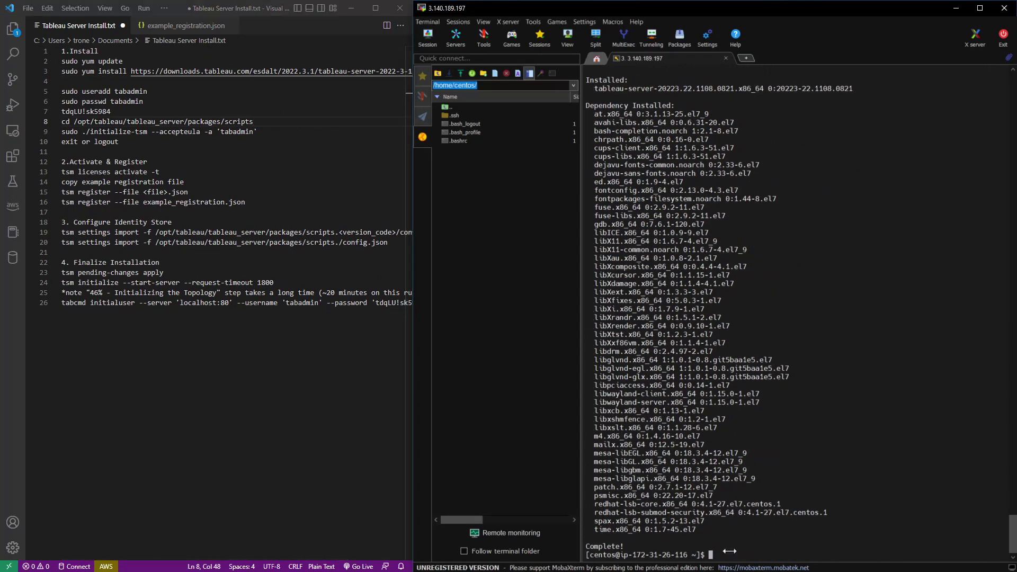
pyautogui.write('sudo useradd tabadmin')
pyautogui.press('Return')
# Run sudo passwd tabadmin and set the user's password to the one stored on line 7 of the notes.
pyautogui.write('sudo passwd tabadmin')
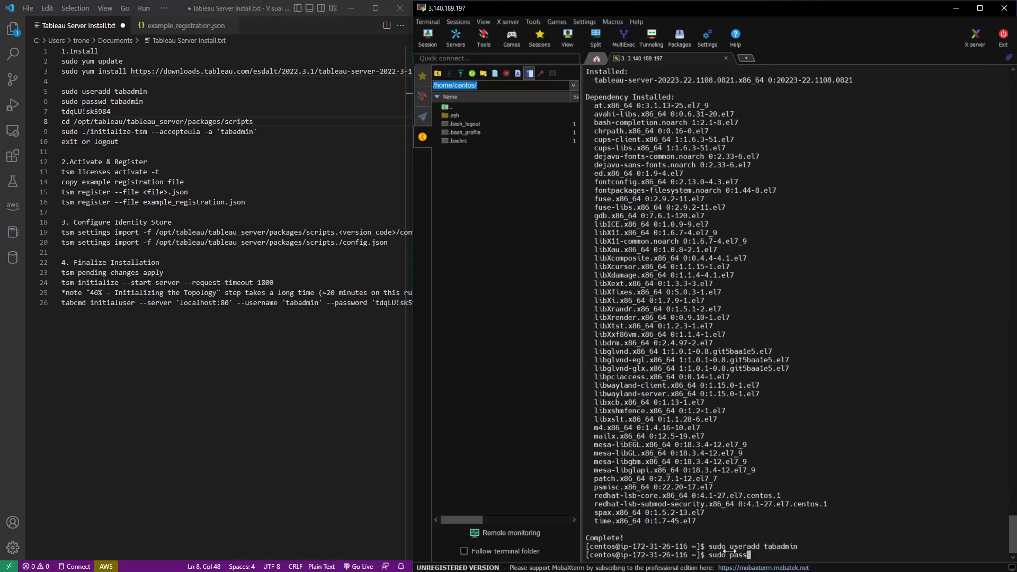
pyautogui.press('Return')
pyautogui.press('Return')
pyautogui.press('Return')
pyautogui.press('Return')
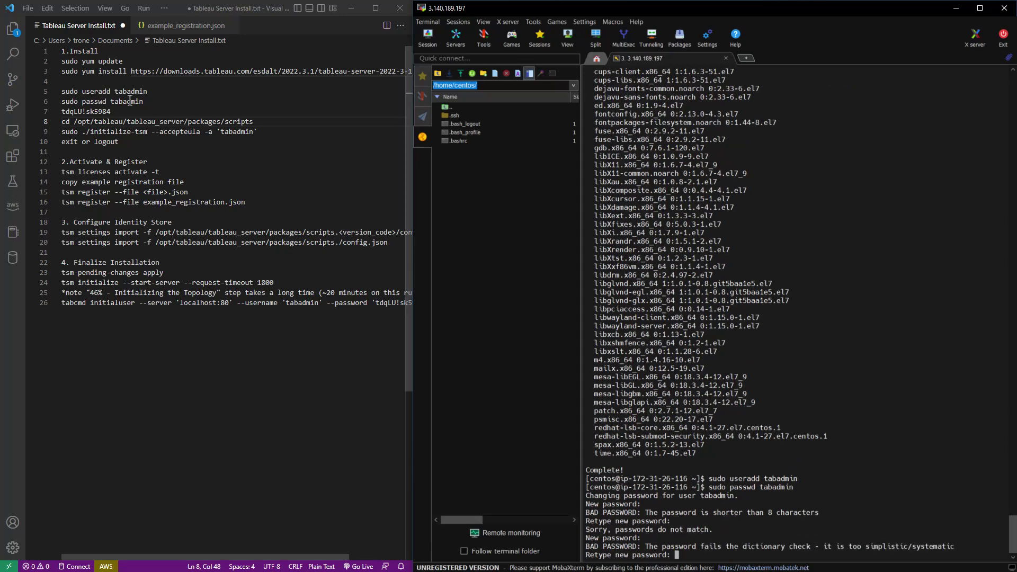
pyautogui.moveTo(111, 111); pyautogui.dragTo(61, 111)
pyautogui.hotkey('ctrl', 'c')
pyautogui.click(697, 554)
pyautogui.press('Return')
pyautogui.press('Return')
pyautogui.press('Return')
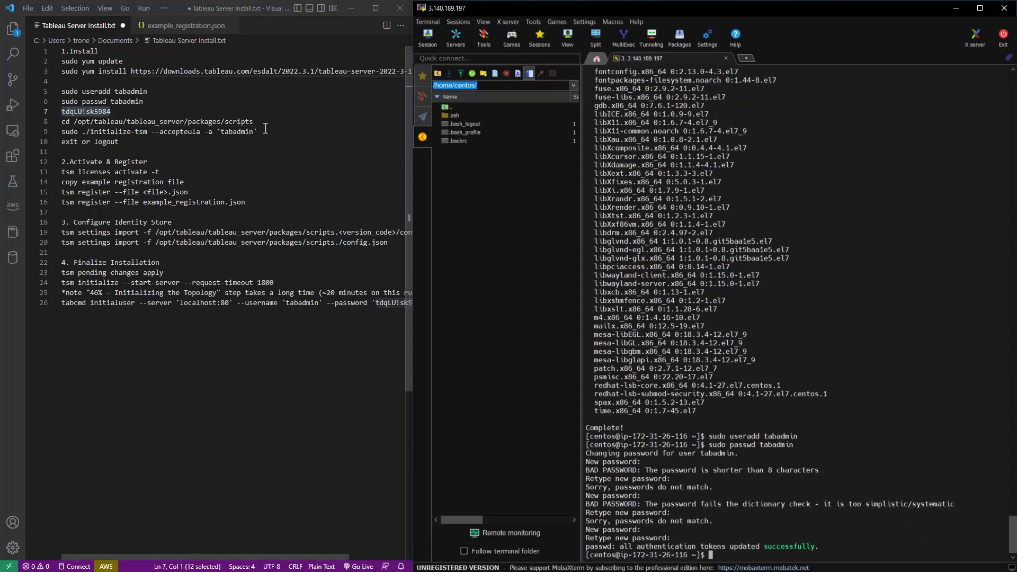
# Try to change to /opt/tableau/tableau_server/packages/scripts from the home directory and again from the root directory /.
pyautogui.moveTo(254, 121); pyautogui.dragTo(62, 122)
pyautogui.click(730, 557)
pyautogui.rightClick(730, 556)
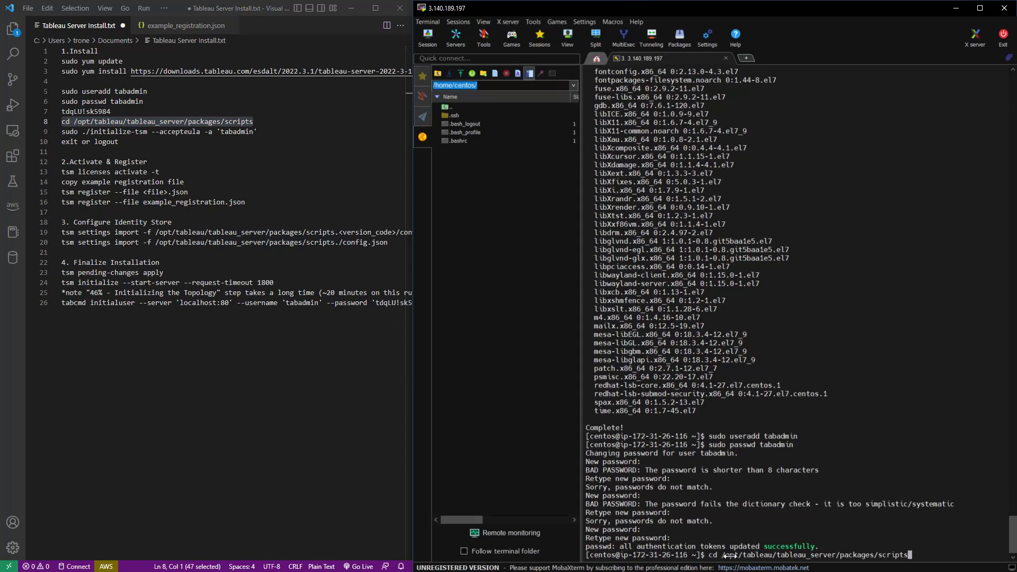
pyautogui.press('Return')
pyautogui.write('cd /')
pyautogui.press('Return')
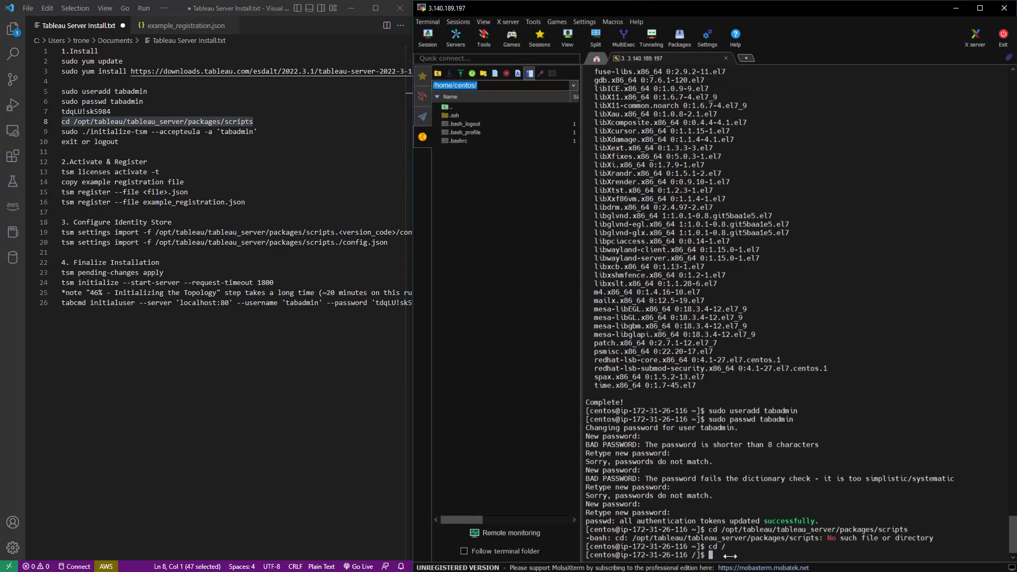
pyautogui.rightClick(730, 557)
pyautogui.press('Return')
# List the root directory with ls -al, then change through opt, tableau and tableau_server into the packages directory.
pyautogui.write('ls -al')
pyautogui.press('Return')
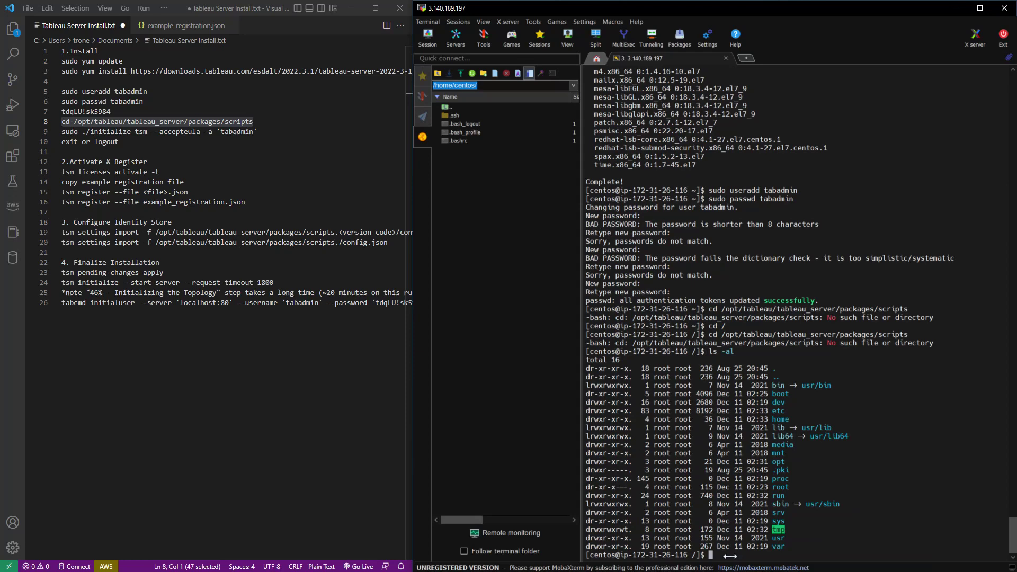
pyautogui.write('cd opt')
pyautogui.press('Return')
pyautogui.write('cd tableau/')
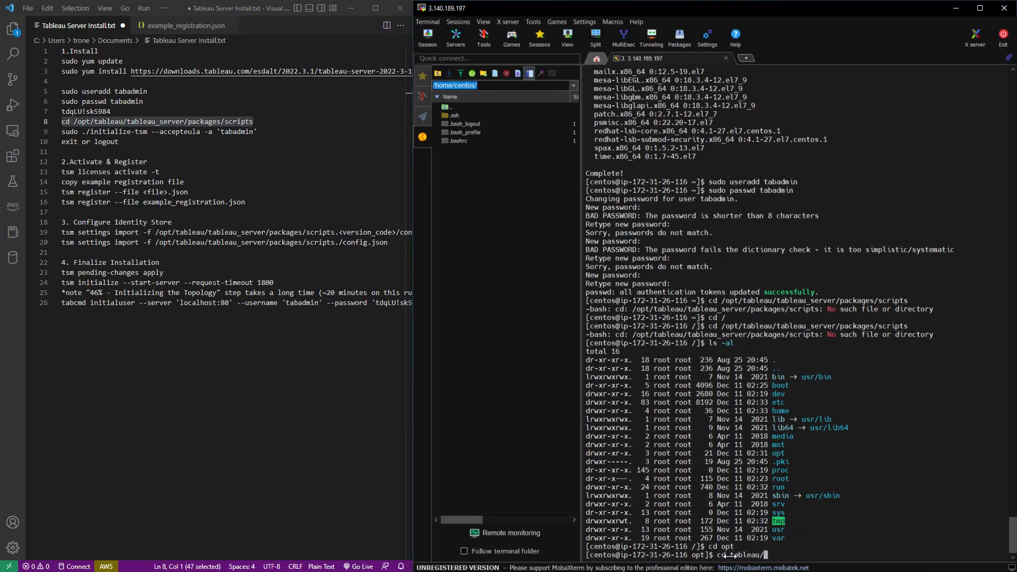
pyautogui.press('Return')
pyautogui.write('cd tableau_server/')
pyautogui.press('Return')
pyautogui.write('cd pack')
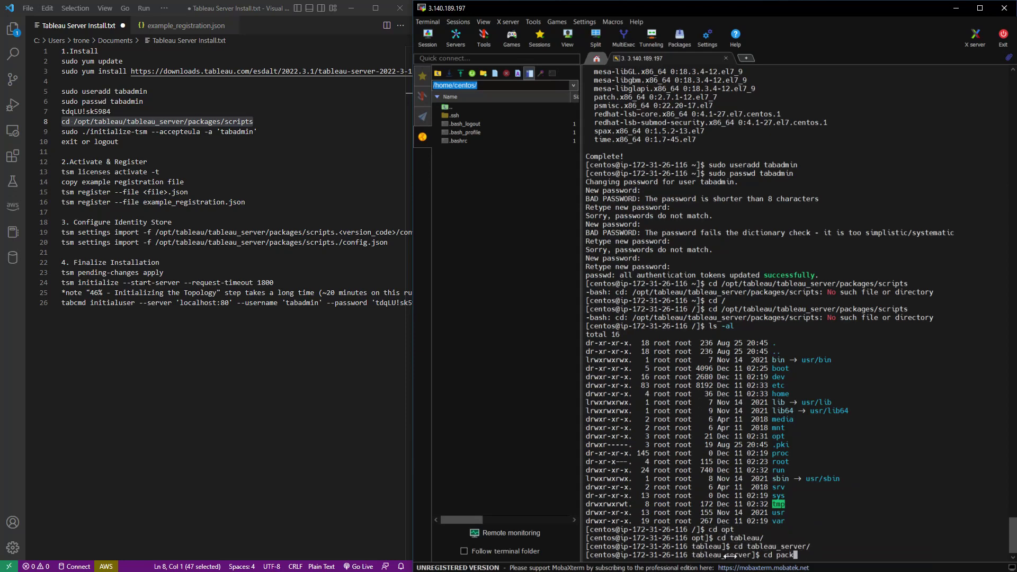
pyautogui.press('Tab')
pyautogui.press('Return')
# List the packages directory with ls -al and change into scripts.20223.22.1108.0821.
pyautogui.write('ls -al')
pyautogui.press('Return')
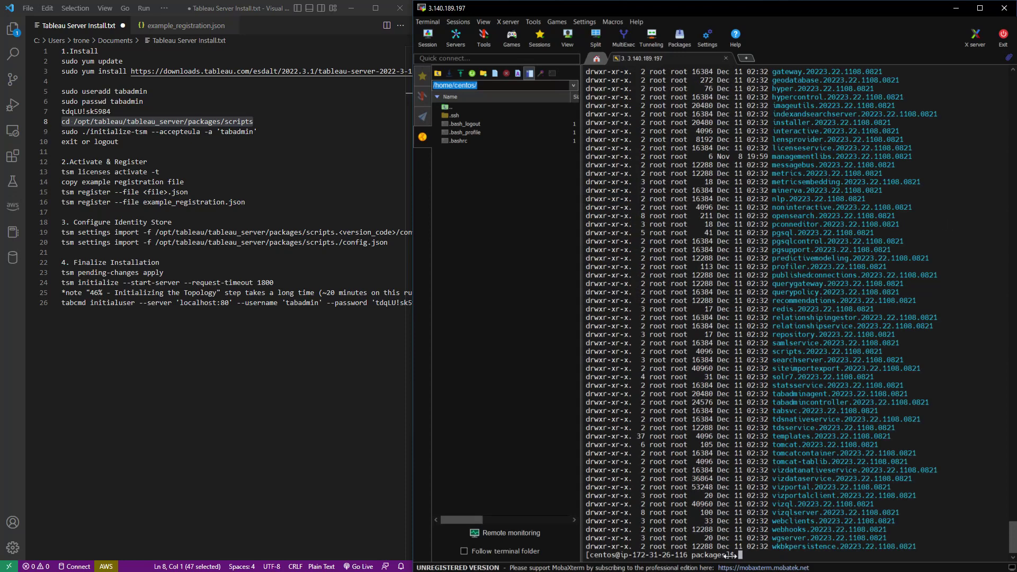
pyautogui.moveTo(1005, 352); pyautogui.dragTo(779, 351)
pyautogui.write('cd scri')
pyautogui.press('Tab')
pyautogui.press('Return')
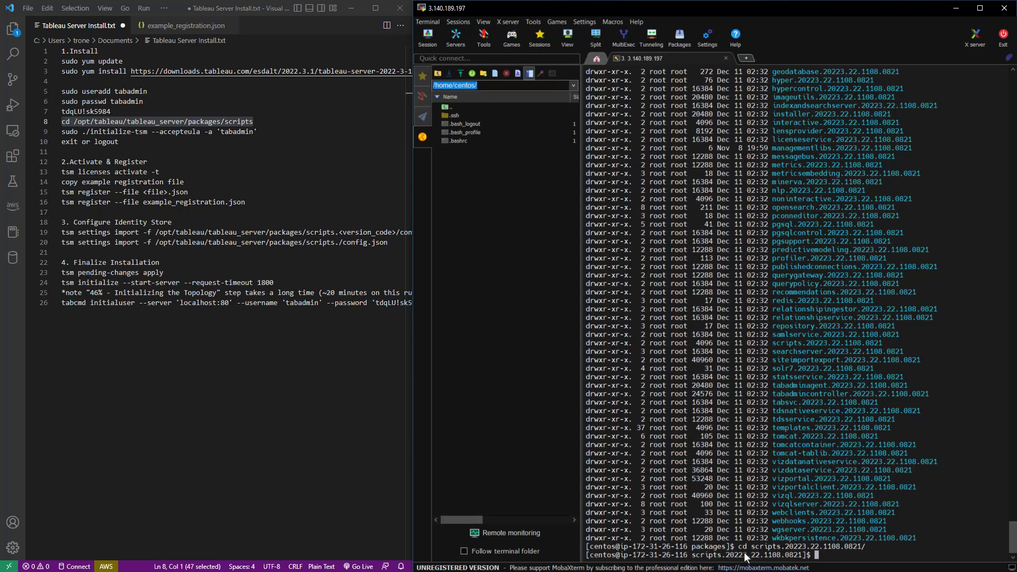
# List the scripts directory and run sudo ./initialize-tsm --accepteula -a 'tabadmin'.
pyautogui.write('ls -al')
pyautogui.press('Return')
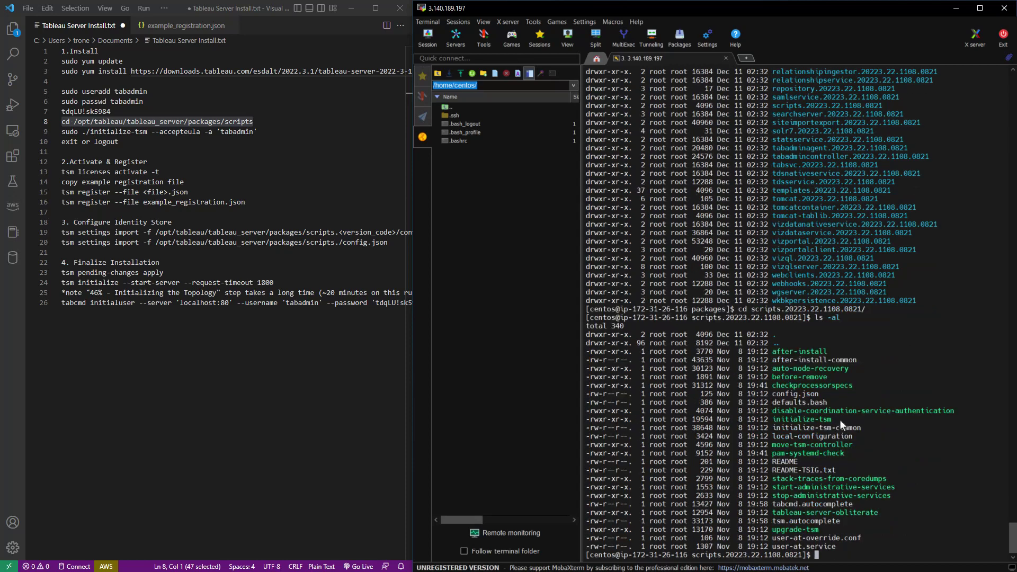
pyautogui.moveTo(840, 420); pyautogui.dragTo(584, 418)
pyautogui.click(831, 553)
pyautogui.write('sudo ./in')
pyautogui.press('Tab')
pyautogui.write('--accepteula -a ')
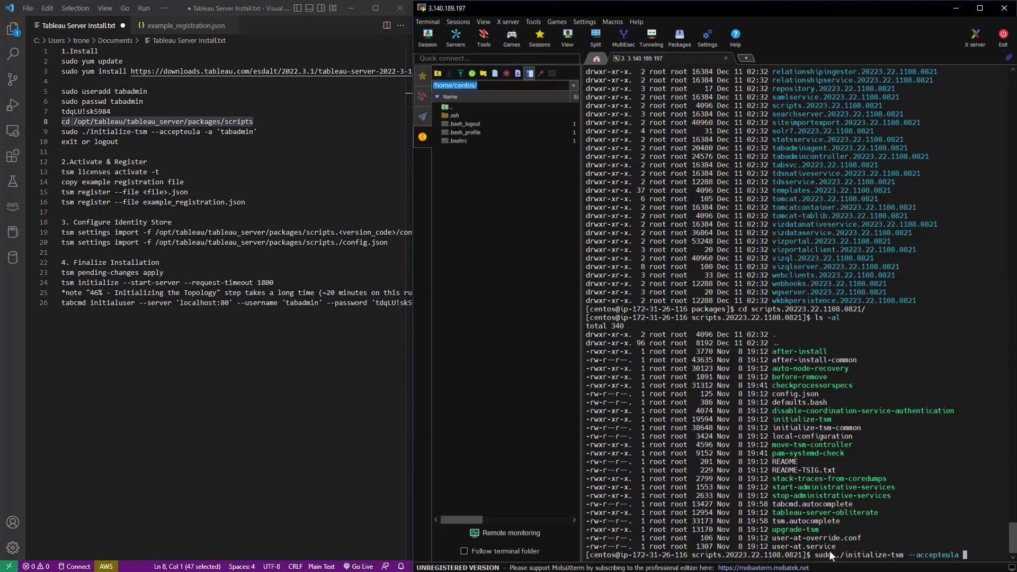
pyautogui.write("'tabadmin'")
pyautogui.press('Return')
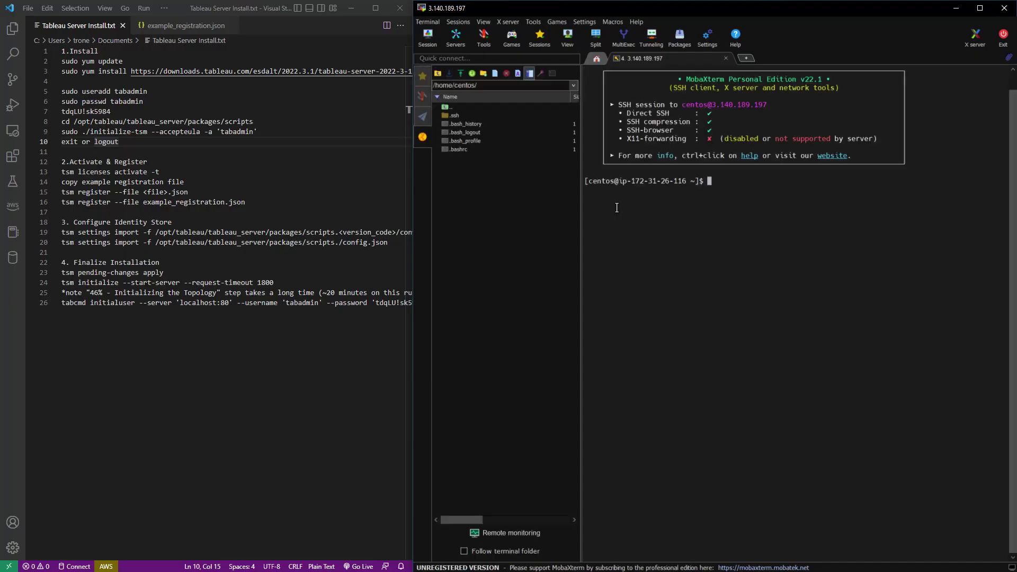
# Try to activate the Tableau trial as the centos user with the notes' tsm licenses activate -t command.
pyautogui.moveTo(160, 171); pyautogui.dragTo(61, 172)
pyautogui.click(727, 180)
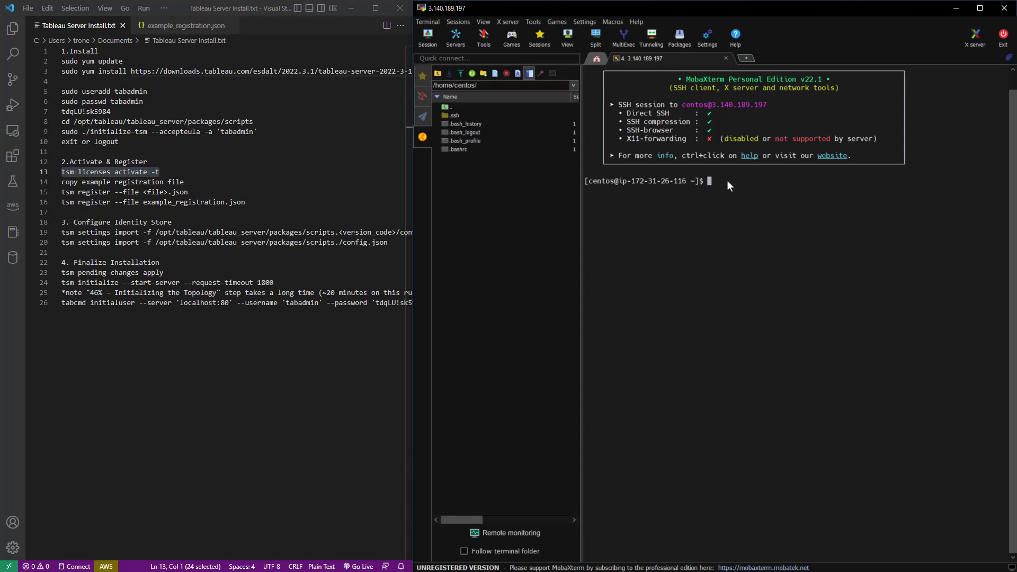
pyautogui.rightClick(727, 180)
pyautogui.press('Return')
# Switch to root with sudo su root and activate the trial with tsm licenses activate -t.
pyautogui.write('sudo su root')
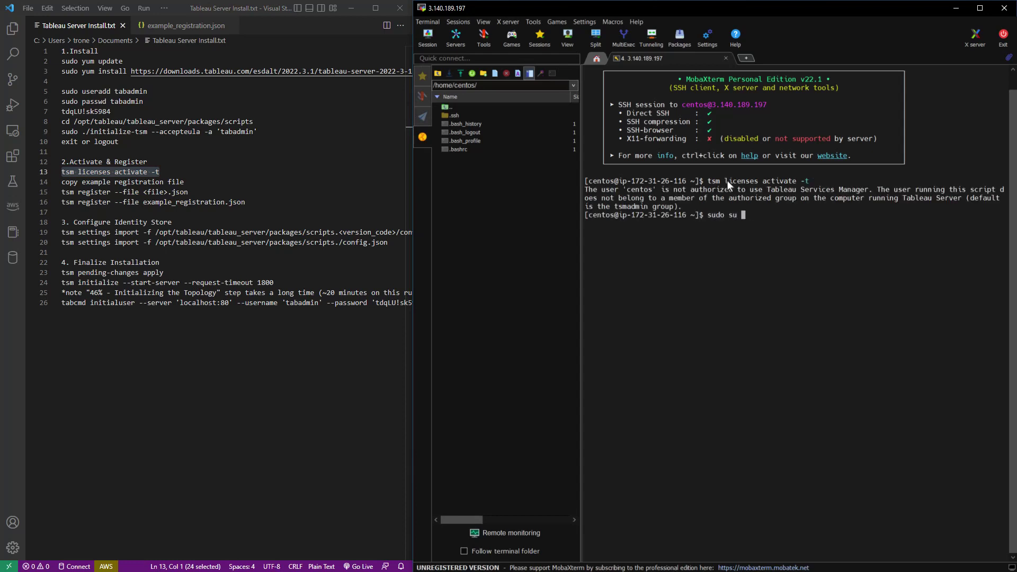
pyautogui.press('Return')
pyautogui.rightClick(727, 180)
pyautogui.press('Return')
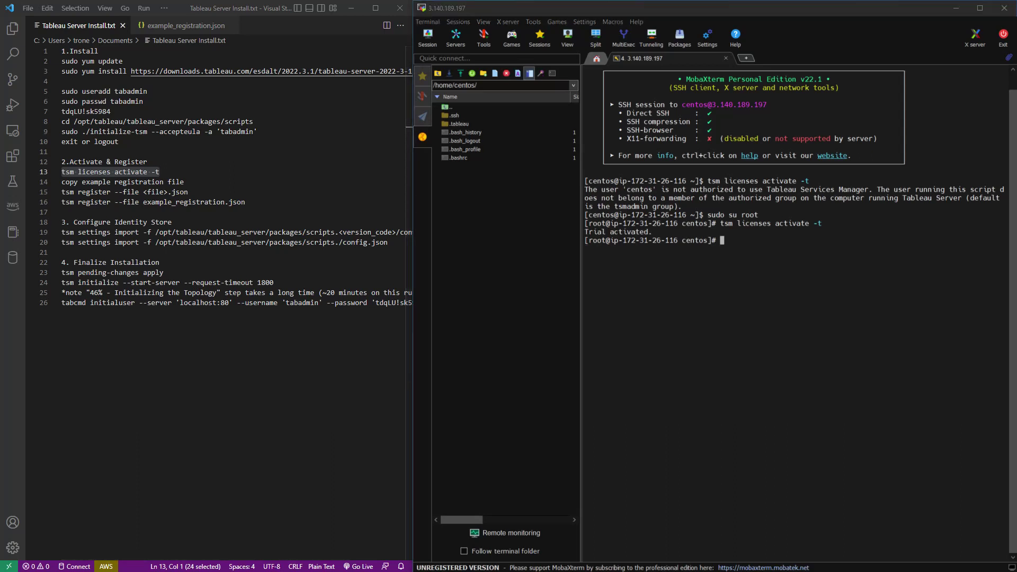
# Review example_registration.json in the editor and upload the file to /home/centos on the server.
pyautogui.moveTo(187, 182); pyautogui.dragTo(62, 182)
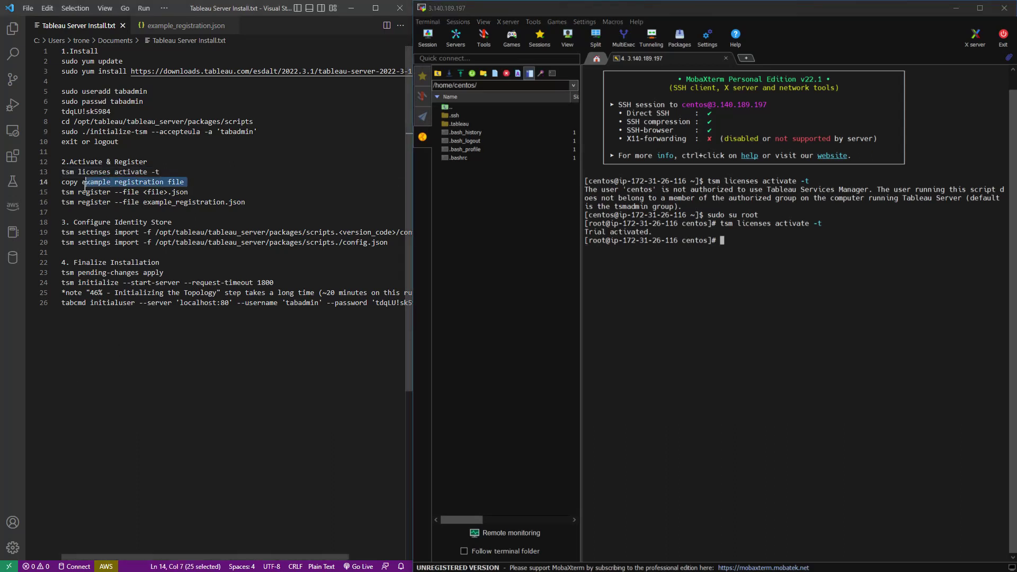
pyautogui.click(171, 26)
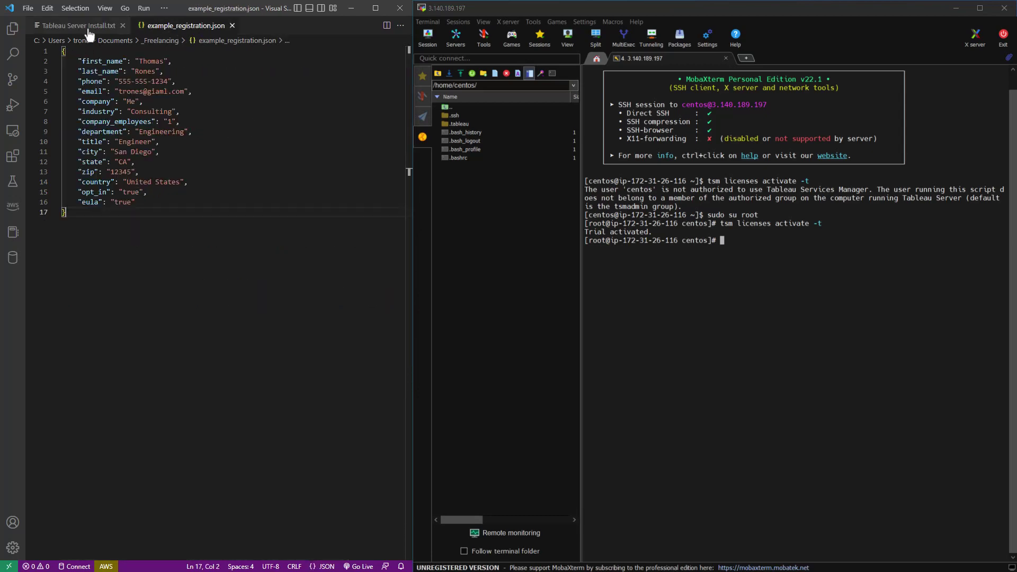
pyautogui.click(75, 26)
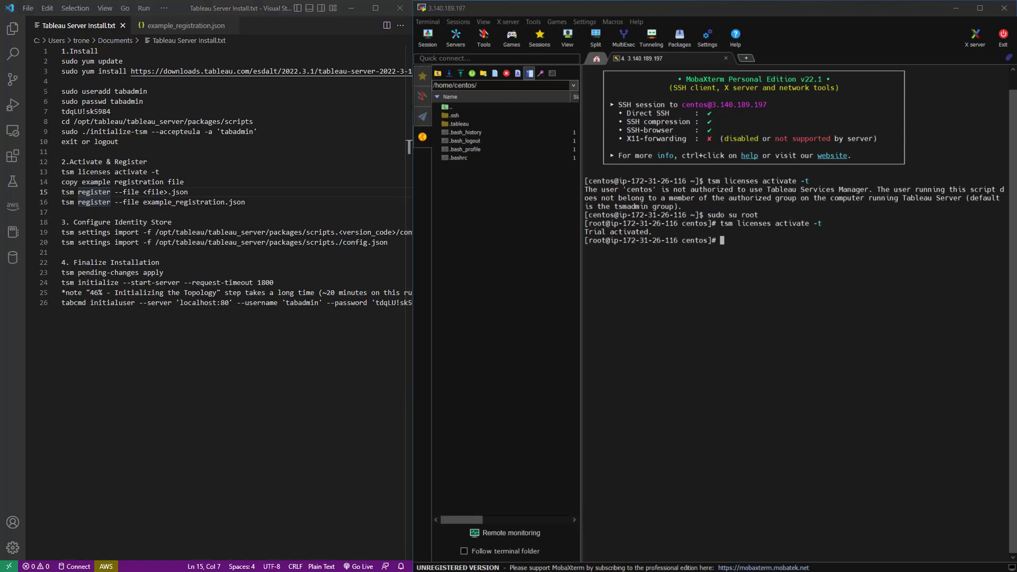
pyautogui.moveTo(125, 490); pyautogui.dragTo(525, 332)
# Run sudo su root and register Tableau Server with tsm register --file example_registration.json.
pyautogui.click(735, 250)
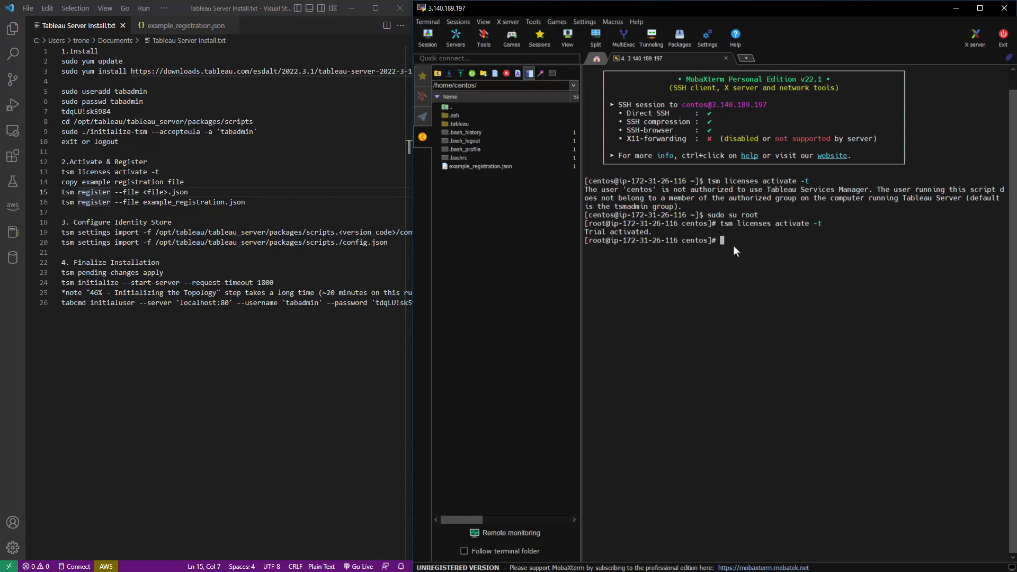
pyautogui.write('sudo su root')
pyautogui.press('Return')
pyautogui.write('tsm register ')
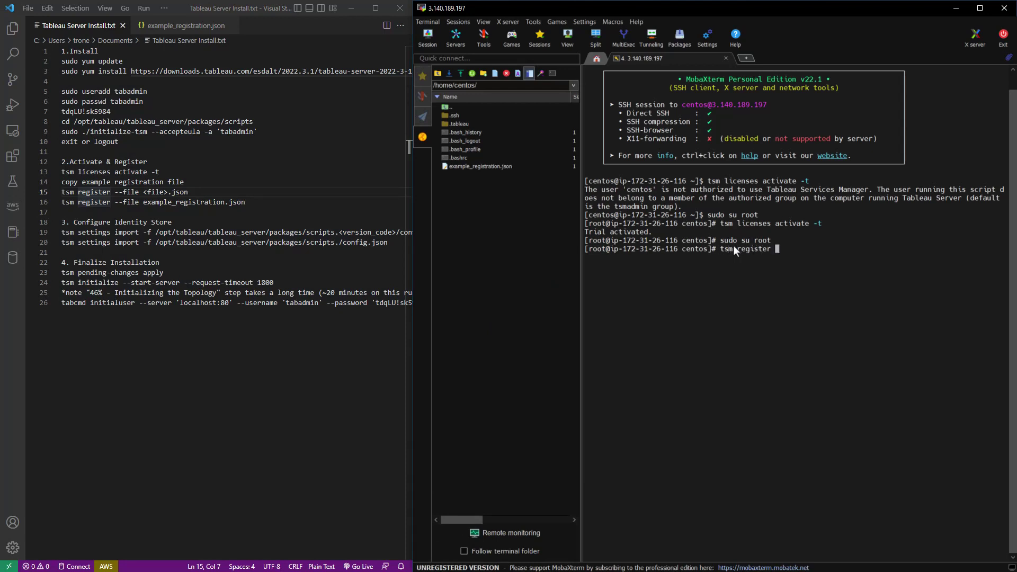
pyautogui.write('--file ex')
pyautogui.press('Tab')
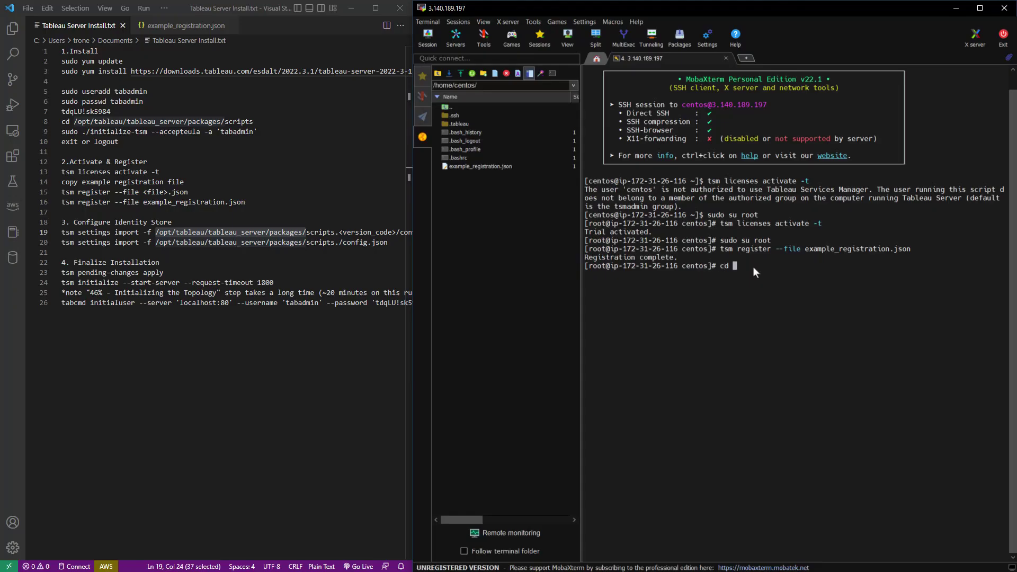
# Change to /opt/tableau/tableau_server/packages/ and into its scripts.20223.22.1108.0821 directory.
pyautogui.rightClick(753, 268)
pyautogui.press('Return')
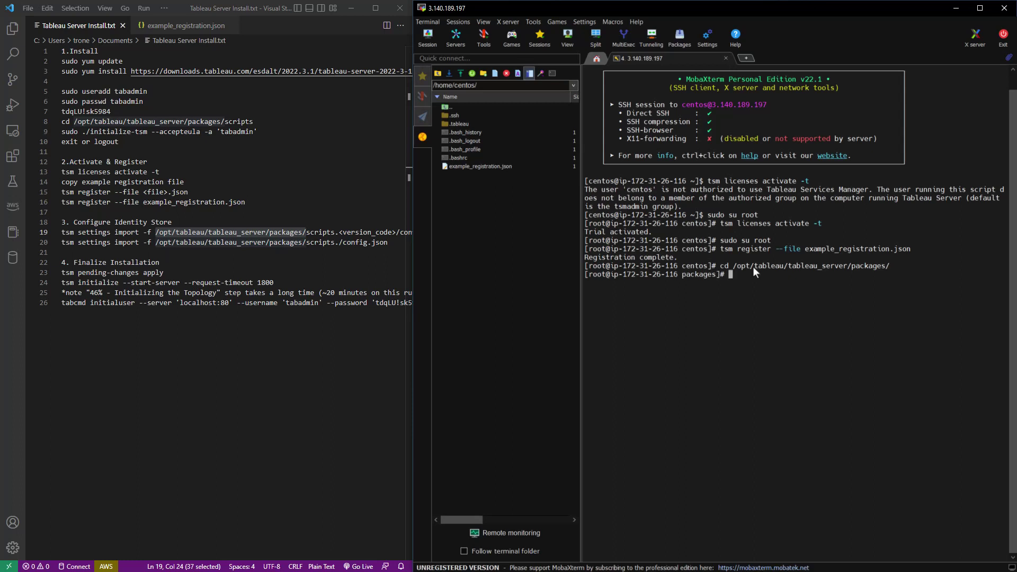
pyautogui.write('cd sc')
pyautogui.press('Tab')
pyautogui.press('Return')
# Import the identity store settings with tsm settings import -f ./config.json.
pyautogui.write('tsm set')
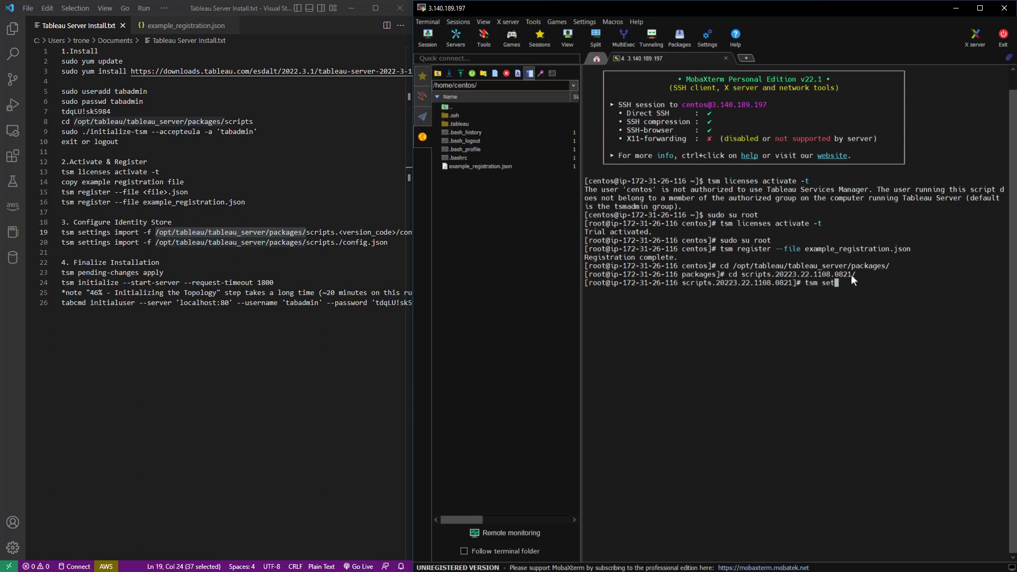
pyautogui.write('tings import -f ./conf`')
pyautogui.press('BackSpace')
pyautogui.press('Tab')
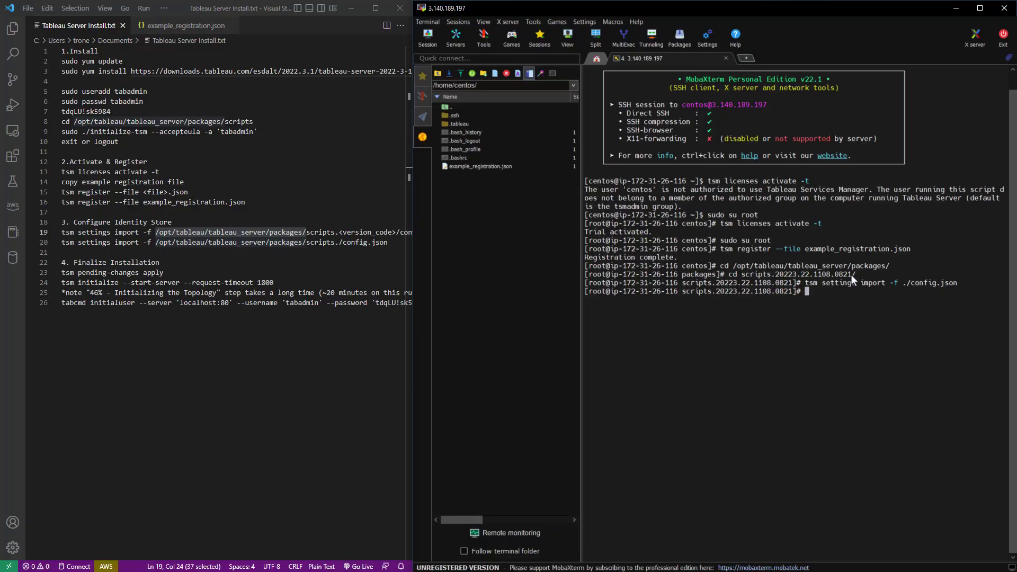
# Run tsm pending-changes apply, then initialize the server with tsm initialize --start-server --request-timeout 1800.
pyautogui.write('tsm pending changes')
pyautogui.press('BackSpace')
pyautogui.press('BackSpace')
pyautogui.press('BackSpace')
pyautogui.press('BackSpace')
pyautogui.press('BackSpace')
pyautogui.press('BackSpace')
pyautogui.press('BackSpace')
pyautogui.write('-changes apply')
pyautogui.press('Return')
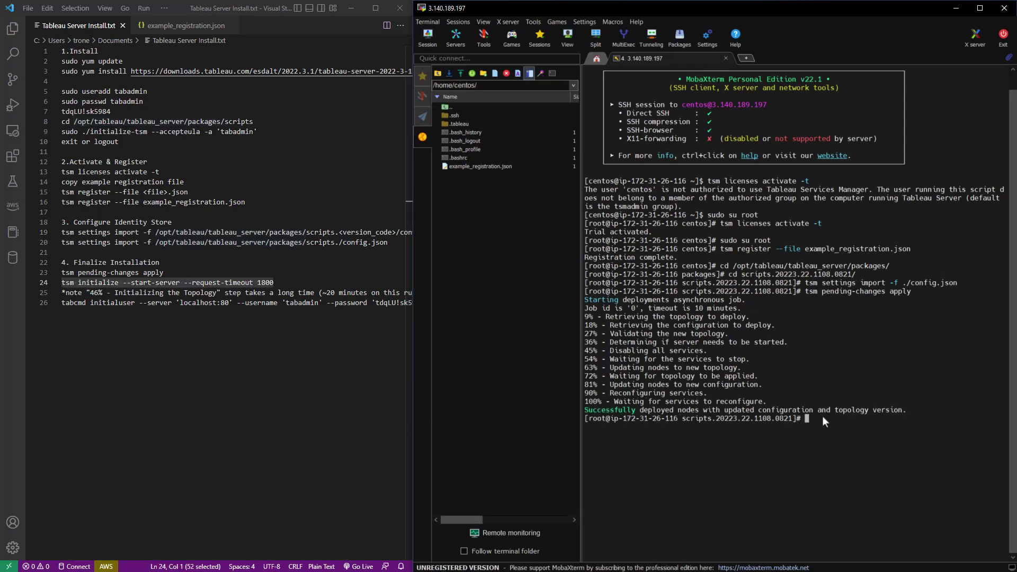
pyautogui.rightClick(822, 415)
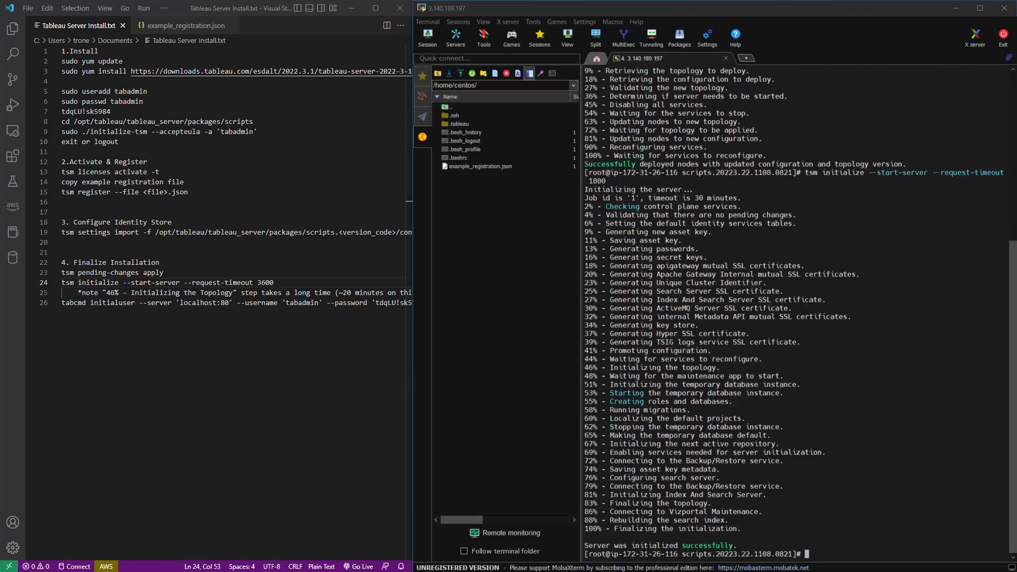
# Open 3.140.189.197 in Chrome, read the server's setup status page and minimize the browser.
pyautogui.moveTo(281, 571); pyautogui.dragTo(783, 150)
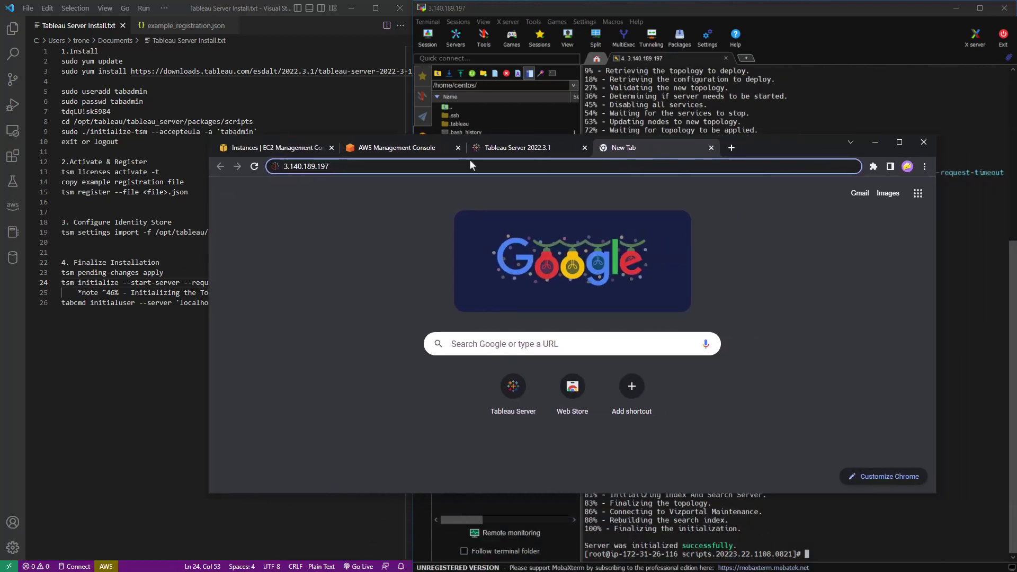
pyautogui.press('Return')
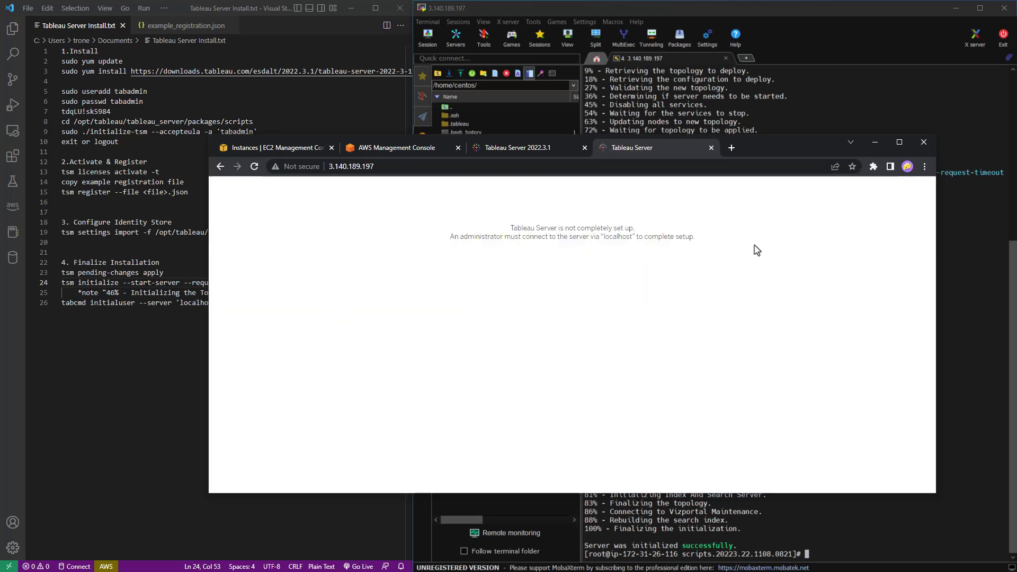
pyautogui.moveTo(737, 243); pyautogui.dragTo(477, 228)
pyautogui.click(529, 265)
pyautogui.click(875, 142)
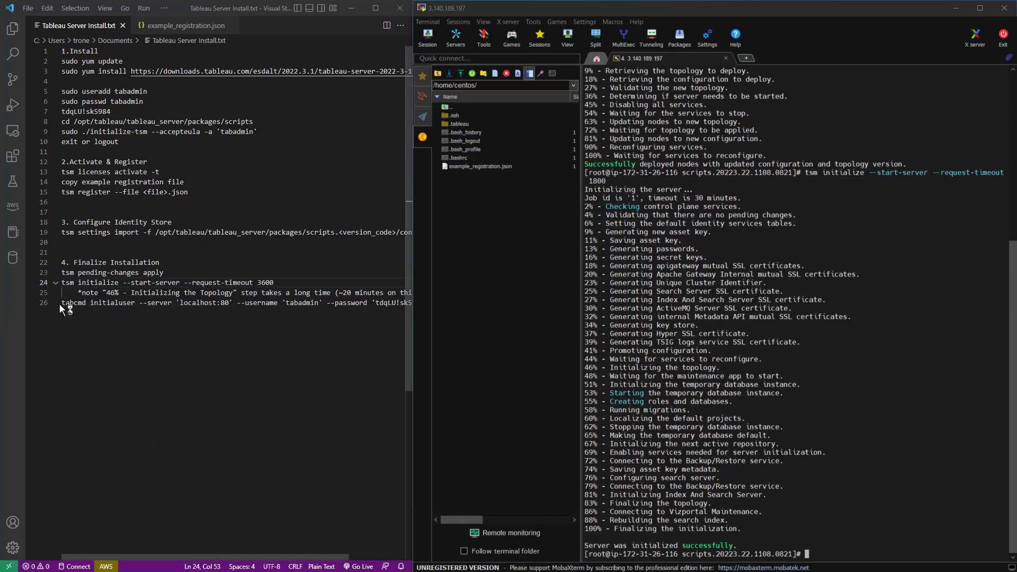
# Run the notes' tabcmd initialuser command for server 'localhost:80' and username 'tabadmin', including the account password.
pyautogui.moveTo(62, 303); pyautogui.dragTo(405, 315)
pyautogui.hotkey('ctrl', 'c')
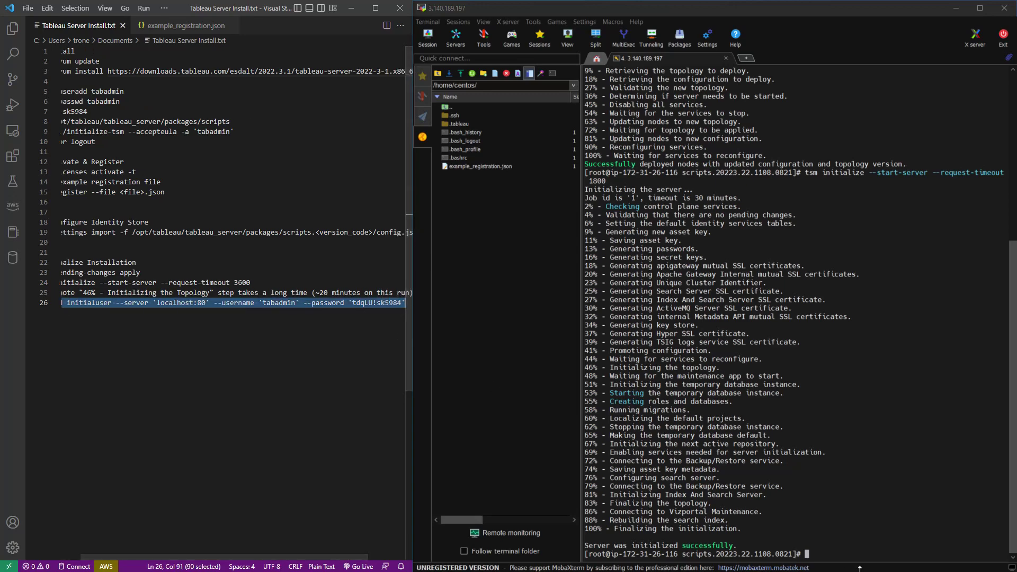
pyautogui.click(829, 554)
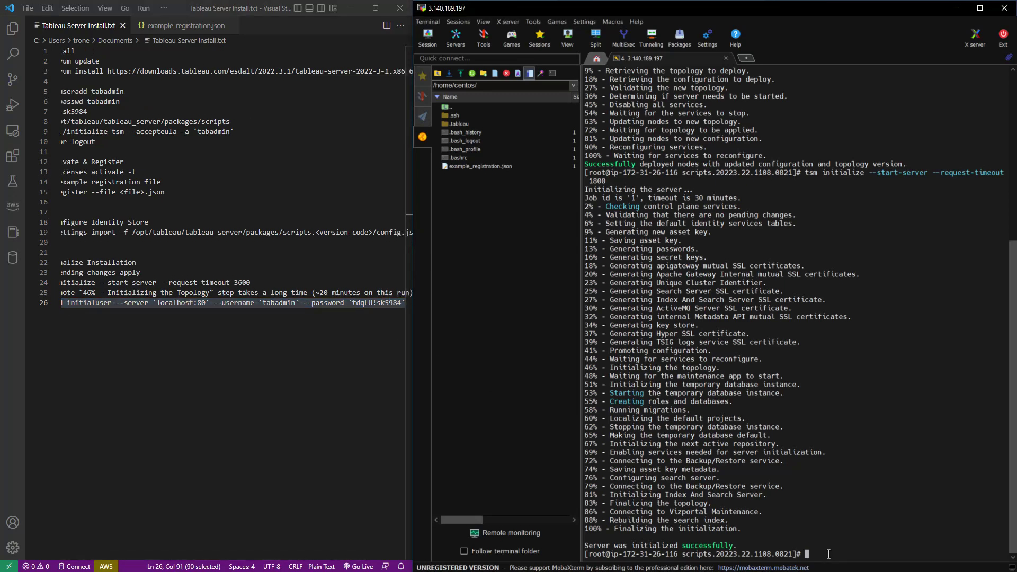
pyautogui.rightClick(829, 553)
pyautogui.press('Return')
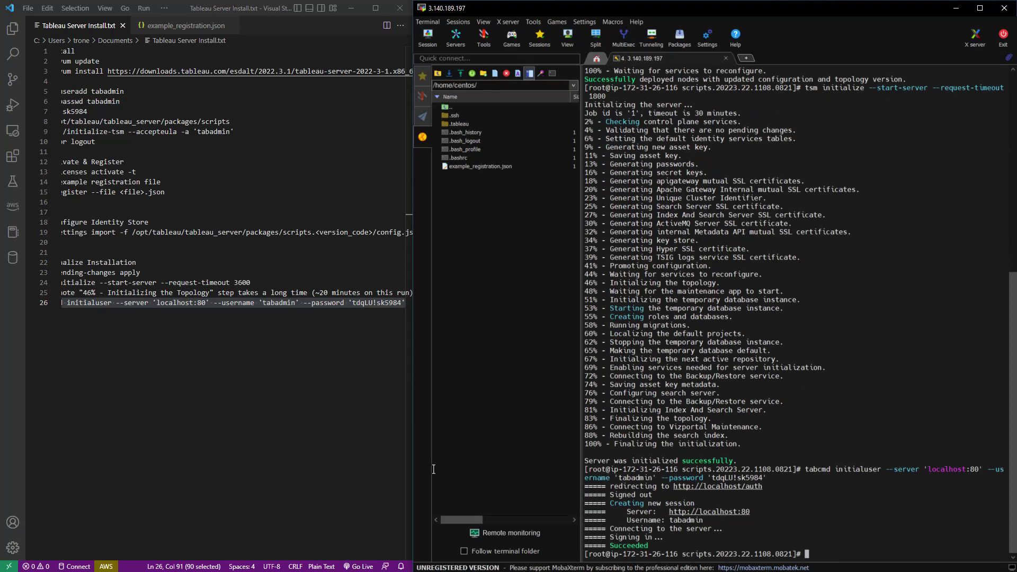
# Switch to Chrome and sign in to Tableau Server as tabadmin with the account password from the notes.
pyautogui.moveTo(87, 569); pyautogui.dragTo(871, 109)
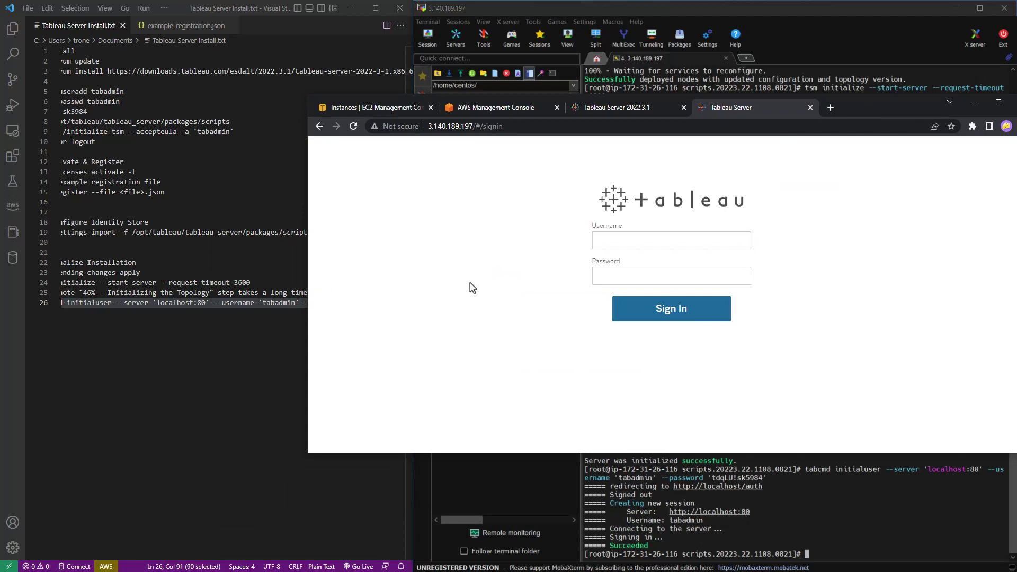
pyautogui.write('tabadmin')
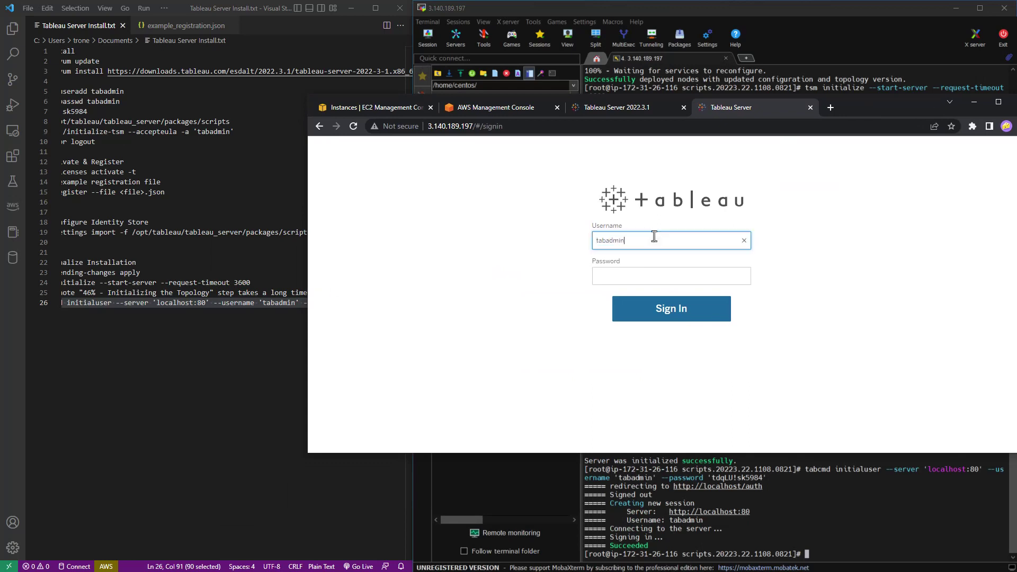
pyautogui.moveTo(96, 114); pyautogui.dragTo(57, 112)
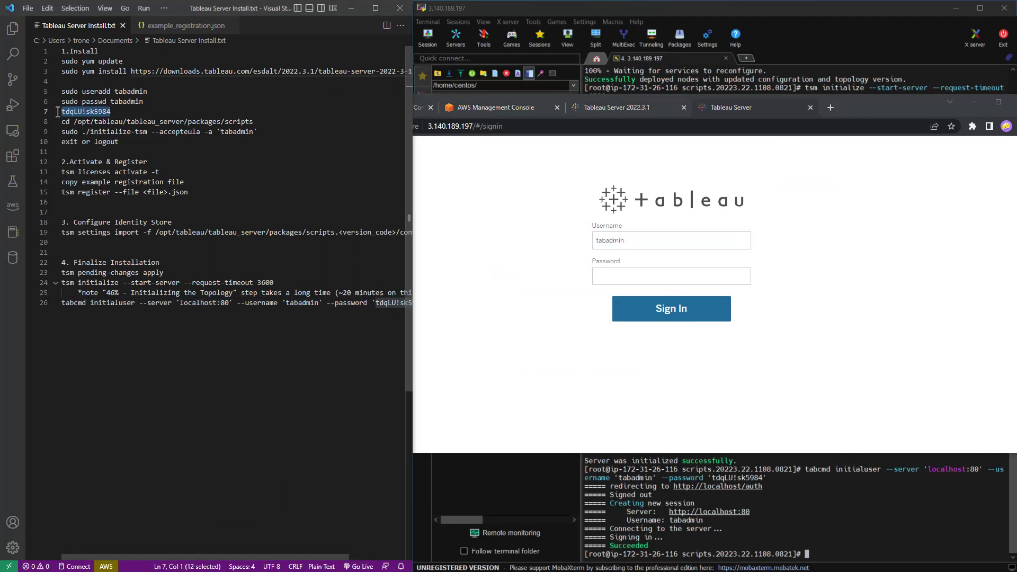
pyautogui.click(611, 269)
pyautogui.hotkey('ctrl', 'v')
pyautogui.click(672, 311)
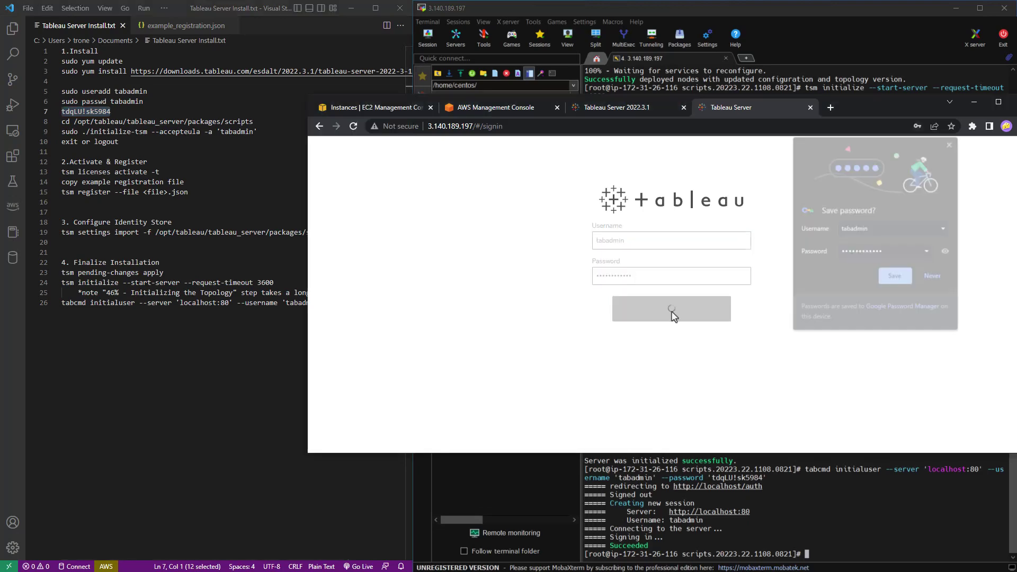